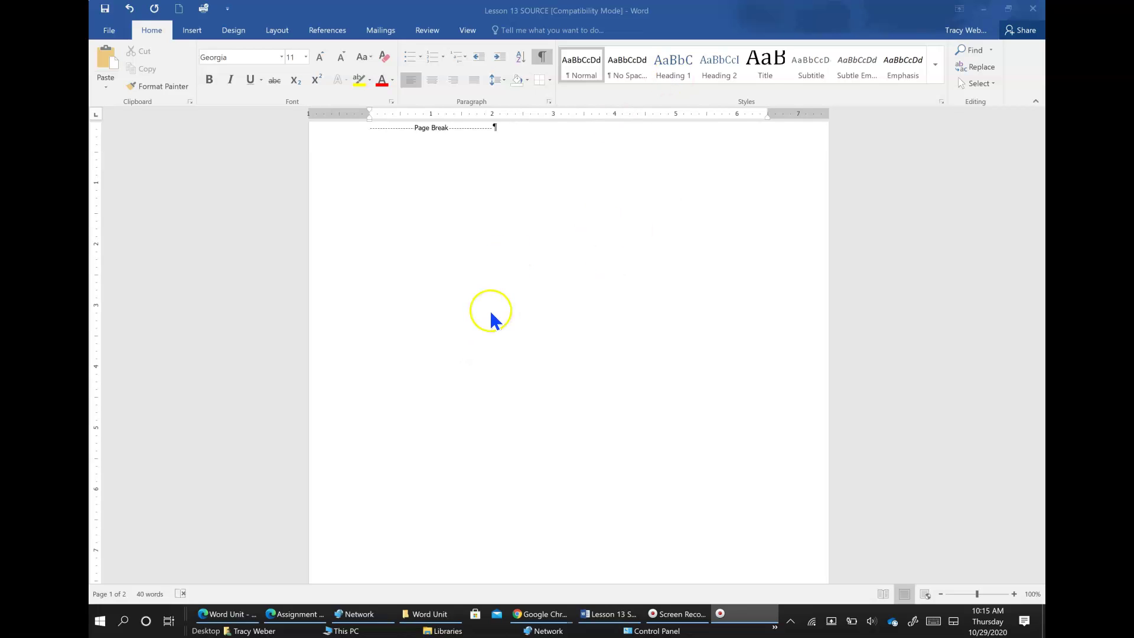
# Step: Add the heading GAMES on its own line above the page break
pyautogui.click(525, 58)
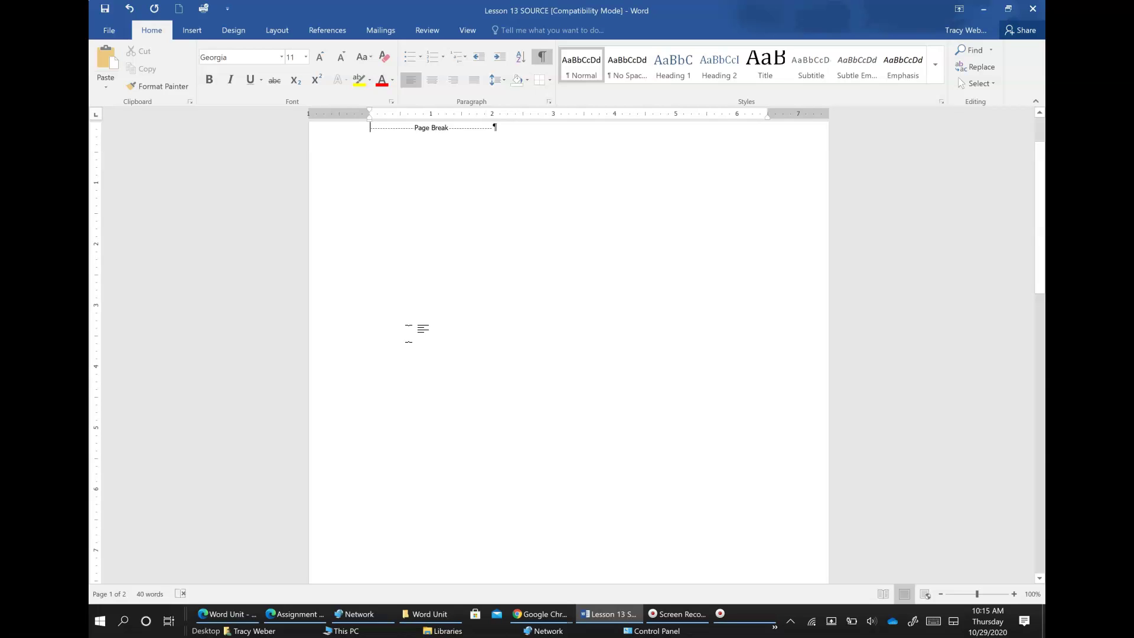
pyautogui.write('GAMES')
pyautogui.press('Return')
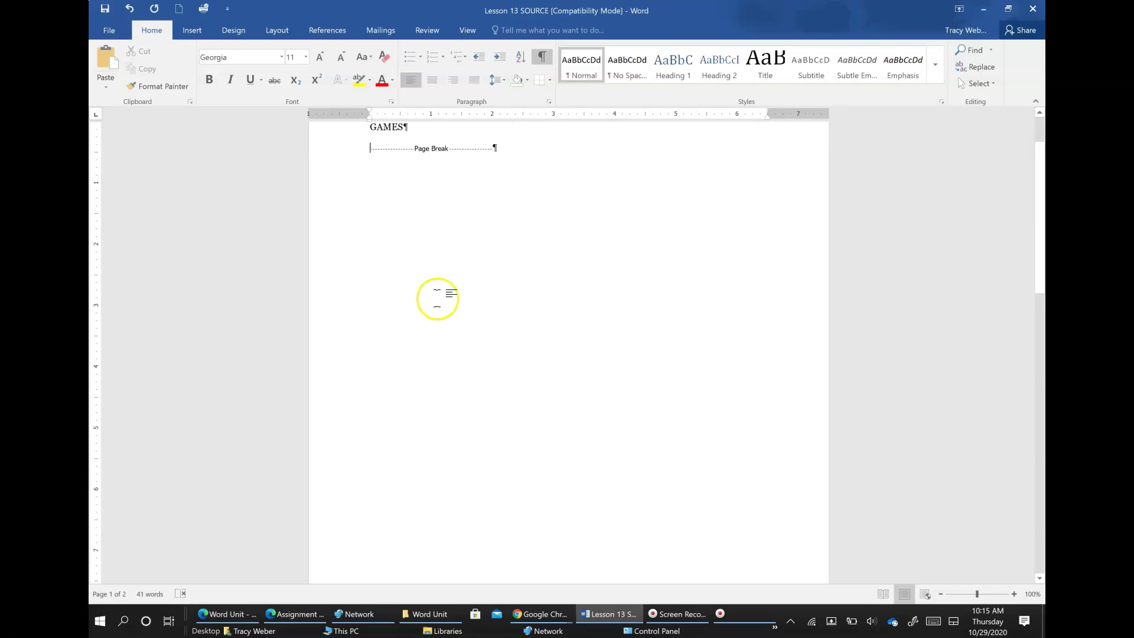
pyautogui.click(403, 126)
pyautogui.write("'")
# Step: Set a left tab stop at 0.5 inch on the page-break line
pyautogui.click(463, 30)
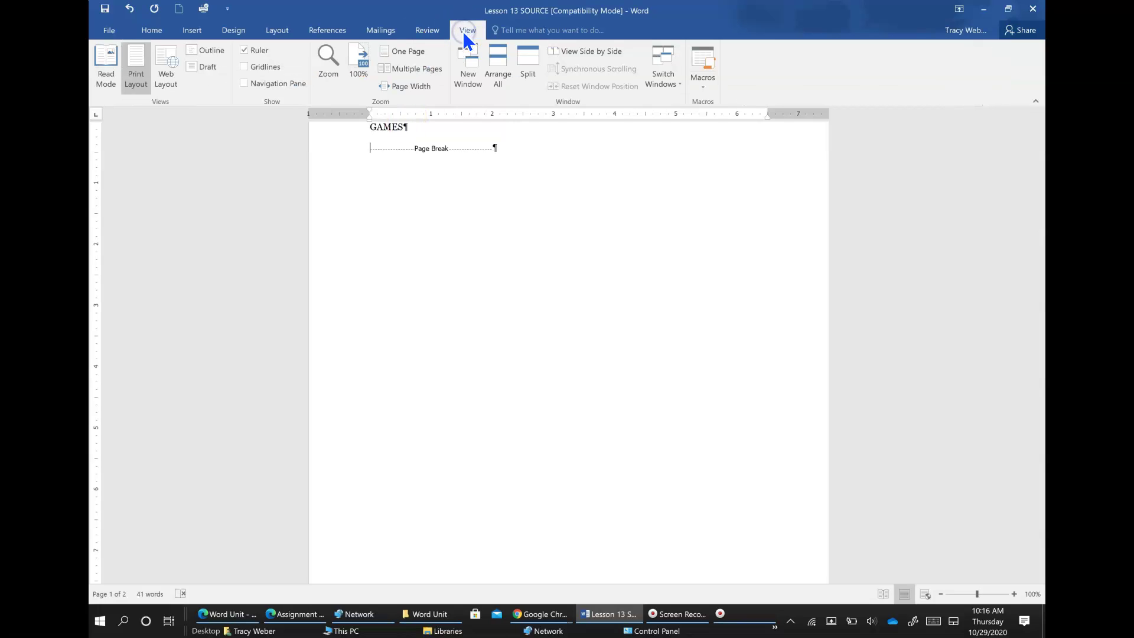
pyautogui.click(152, 29)
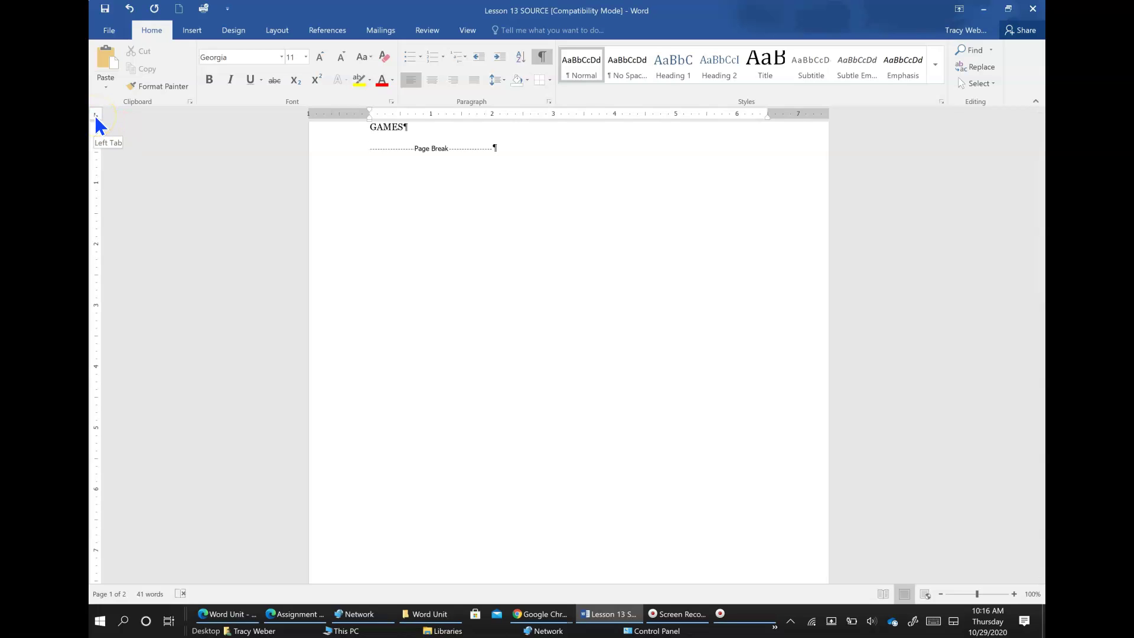
pyautogui.click(400, 116)
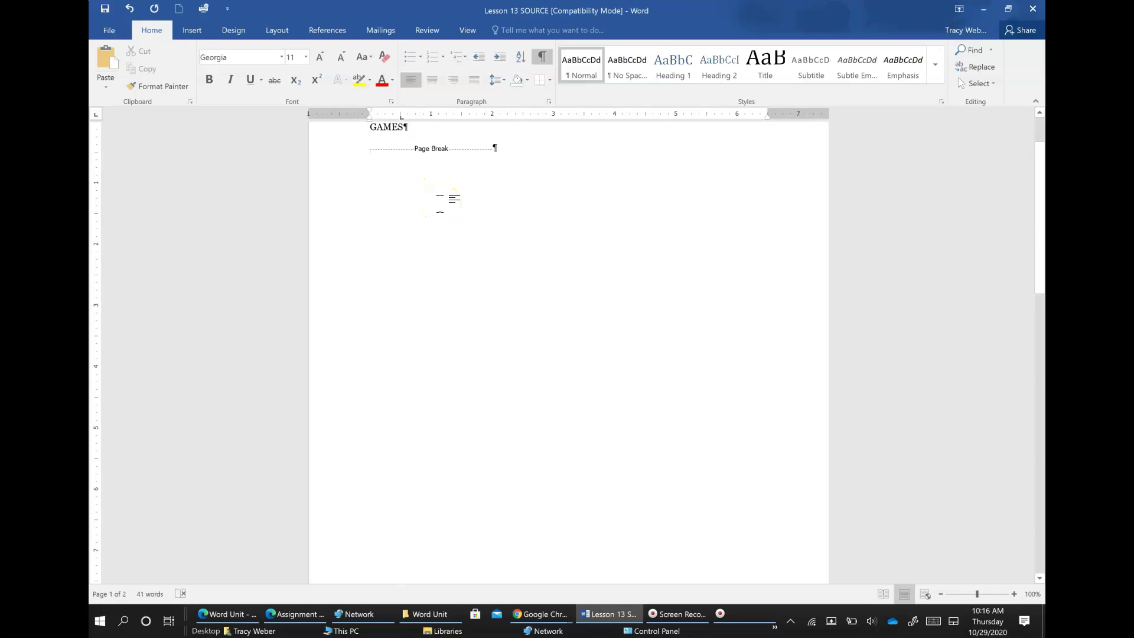
# Step: Add a center tab stop at 3.5 inches and a right tab stop at 6 inches on the page-break line
pyautogui.click(95, 113)
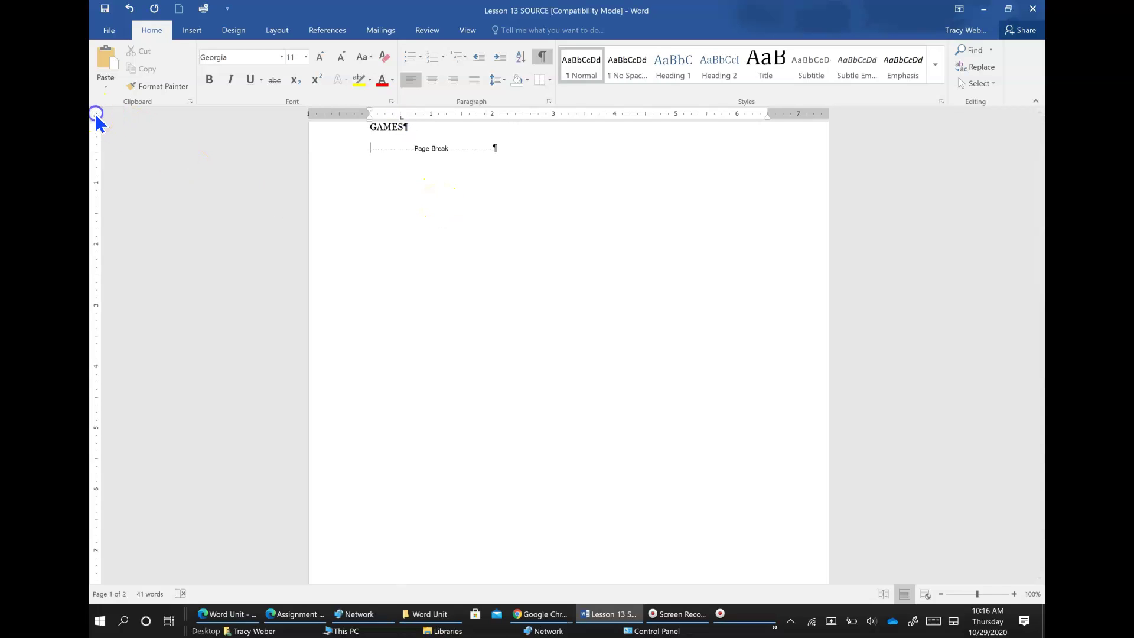
pyautogui.click(95, 114)
pyautogui.click(147, 189)
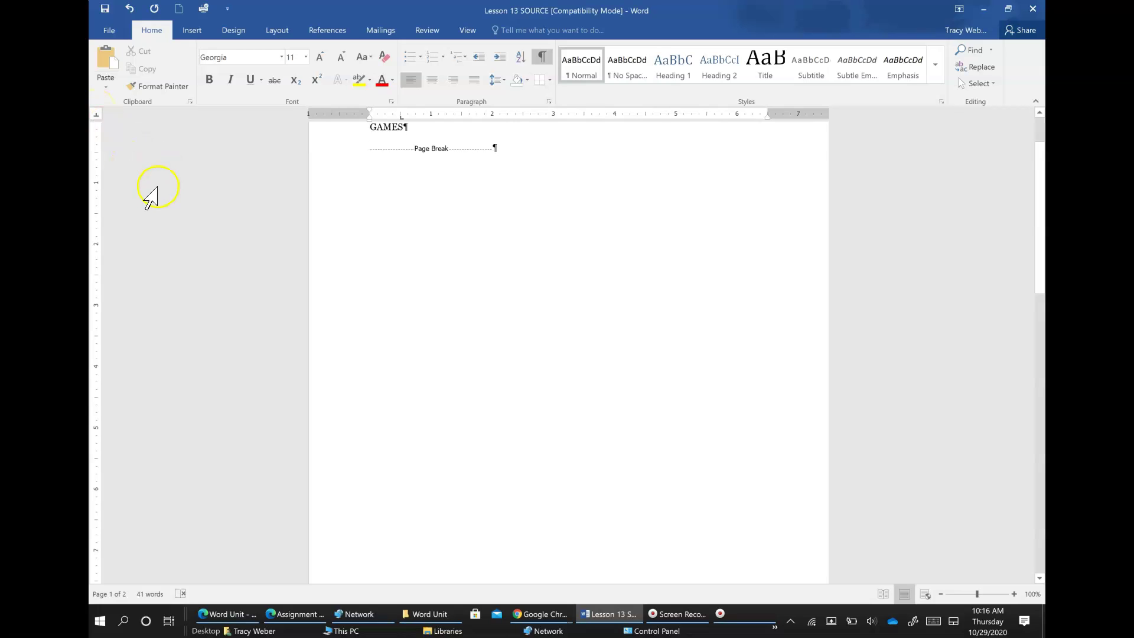
pyautogui.click(582, 114)
pyautogui.click(96, 112)
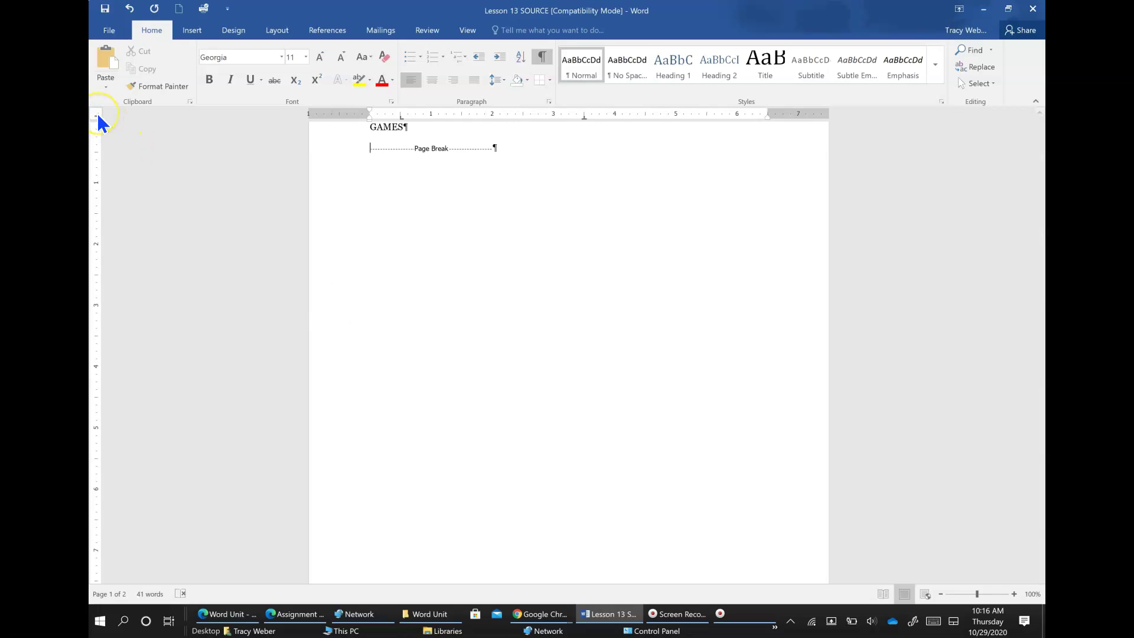
pyautogui.click(736, 115)
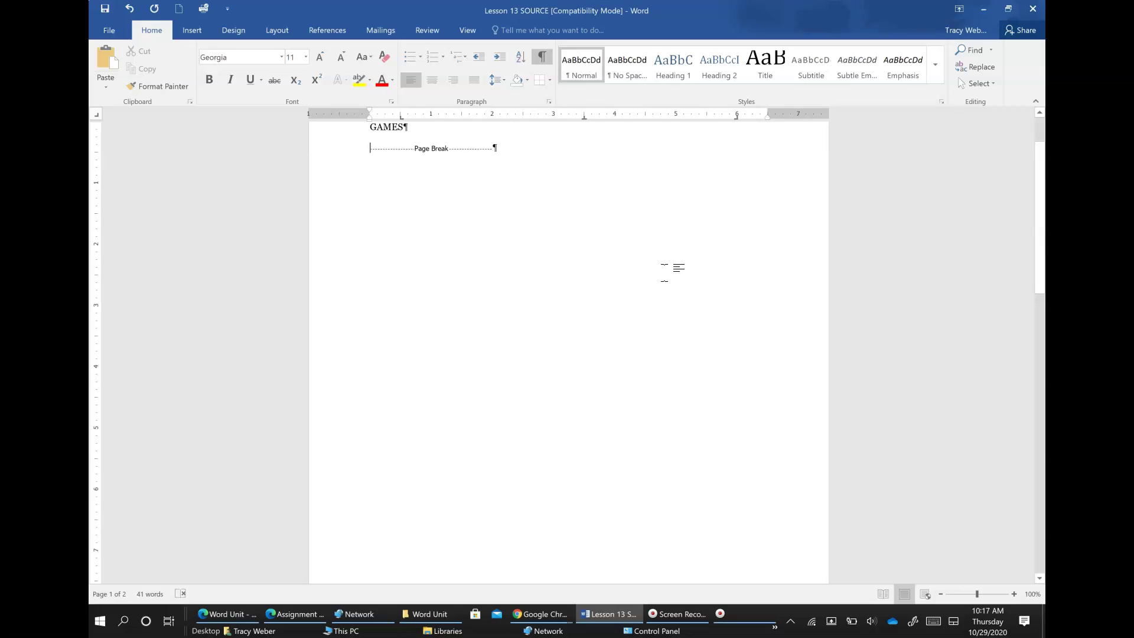
# Step: Move the right tab stop to 5.5 inches and add a decimal tab stop at about 6.25 inches
pyautogui.click(96, 114)
pyautogui.moveTo(736, 117); pyautogui.dragTo(706, 116)
pyautogui.click(752, 116)
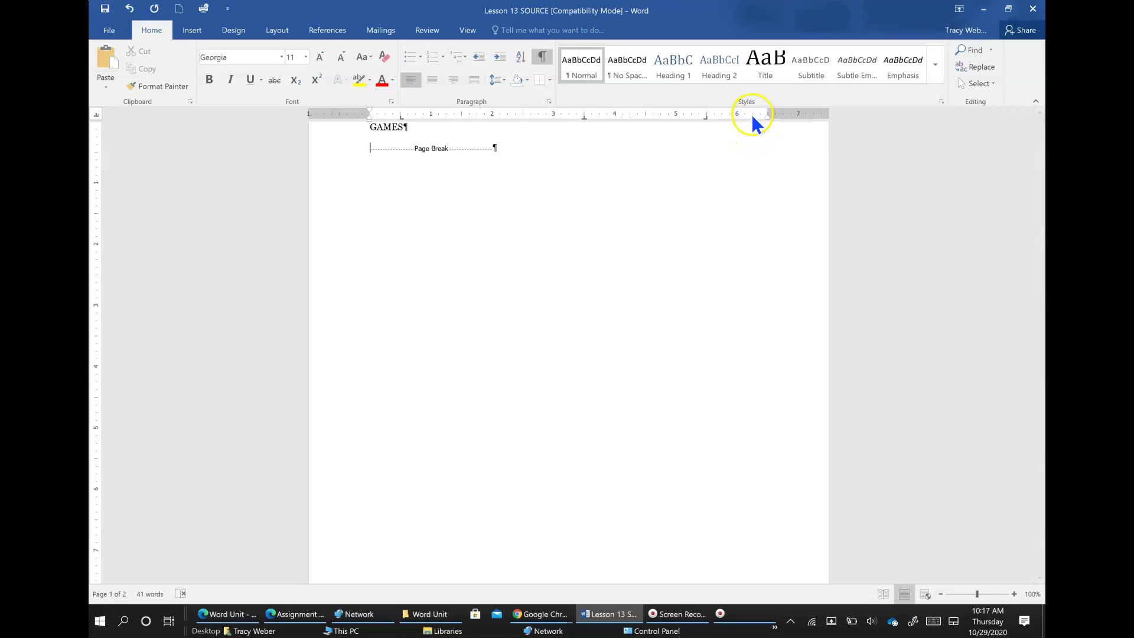
pyautogui.click(752, 116)
pyautogui.click(754, 139)
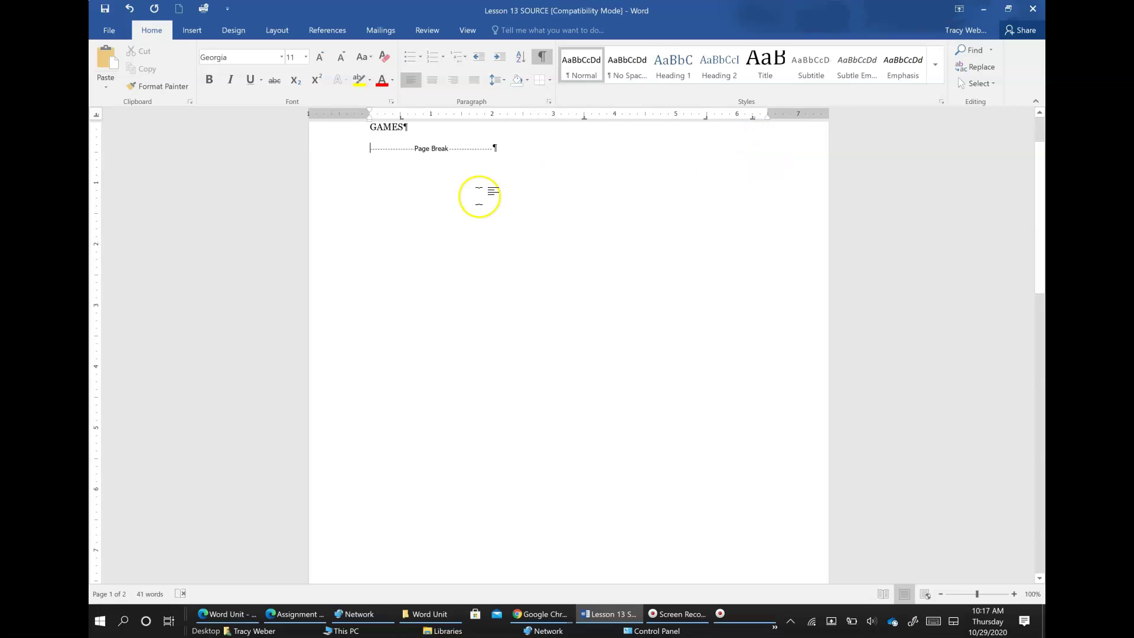
# Step: Move the right tab stop to 5 inches and add a bar tab at about 5.6 inches
pyautogui.click(96, 113)
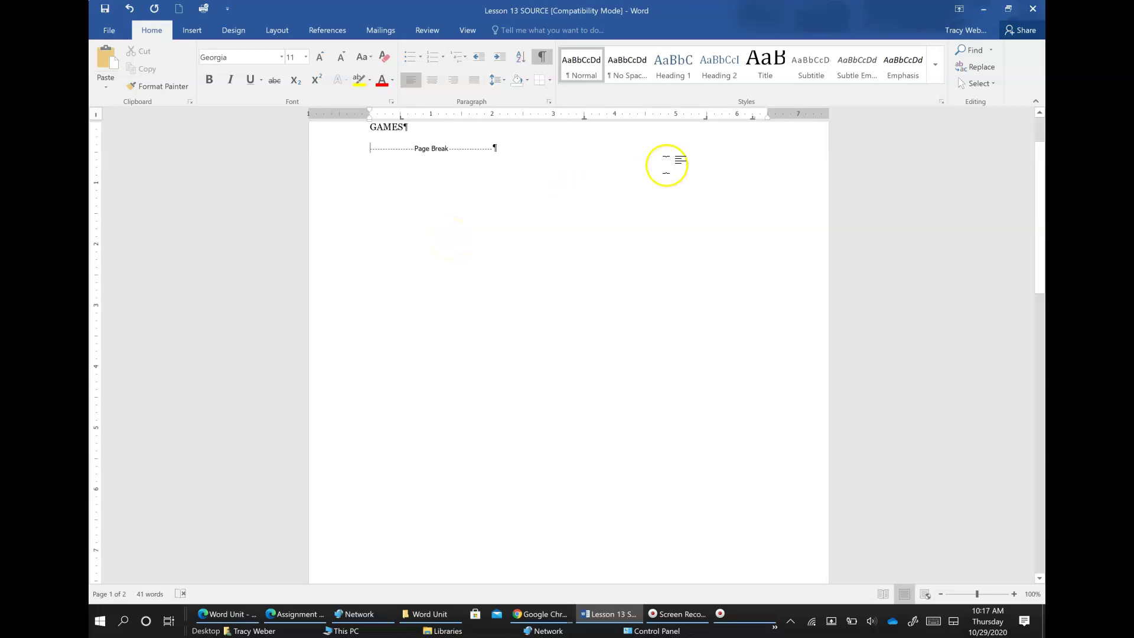
pyautogui.moveTo(706, 116); pyautogui.dragTo(677, 118)
pyautogui.moveTo(753, 116)
pyautogui.mouseDown()
pyautogui.moveTo(722, 115)
pyautogui.moveTo(752, 118)
pyautogui.mouseUp()
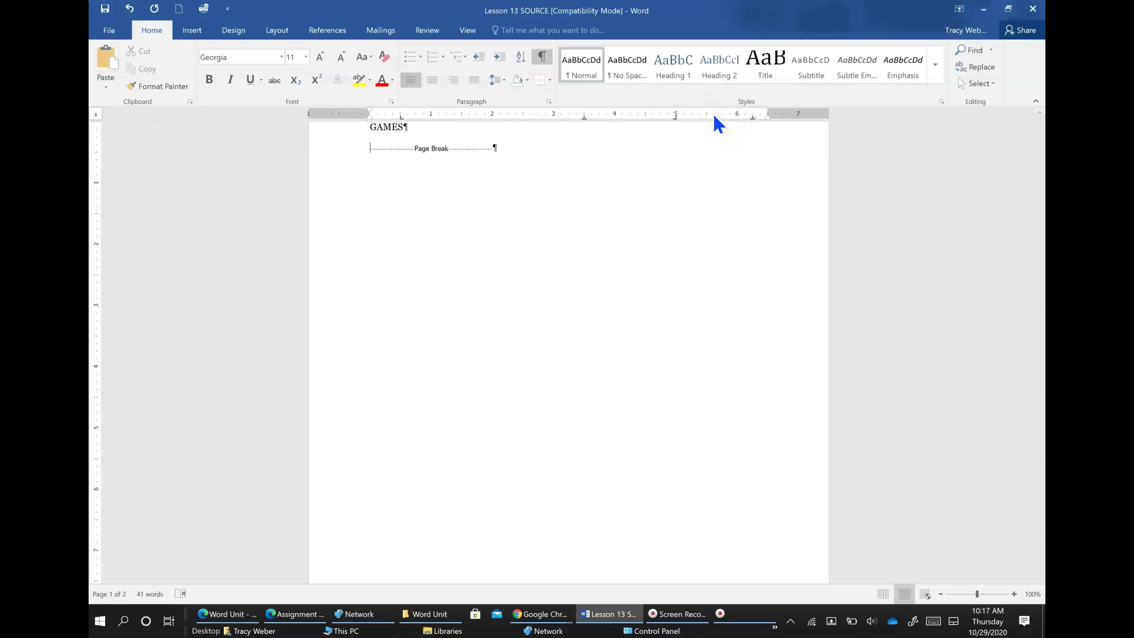
pyautogui.click(714, 115)
# Step: Cycle the ruler's tab selector through the remaining types back to Left Tab
pyautogui.click(95, 114)
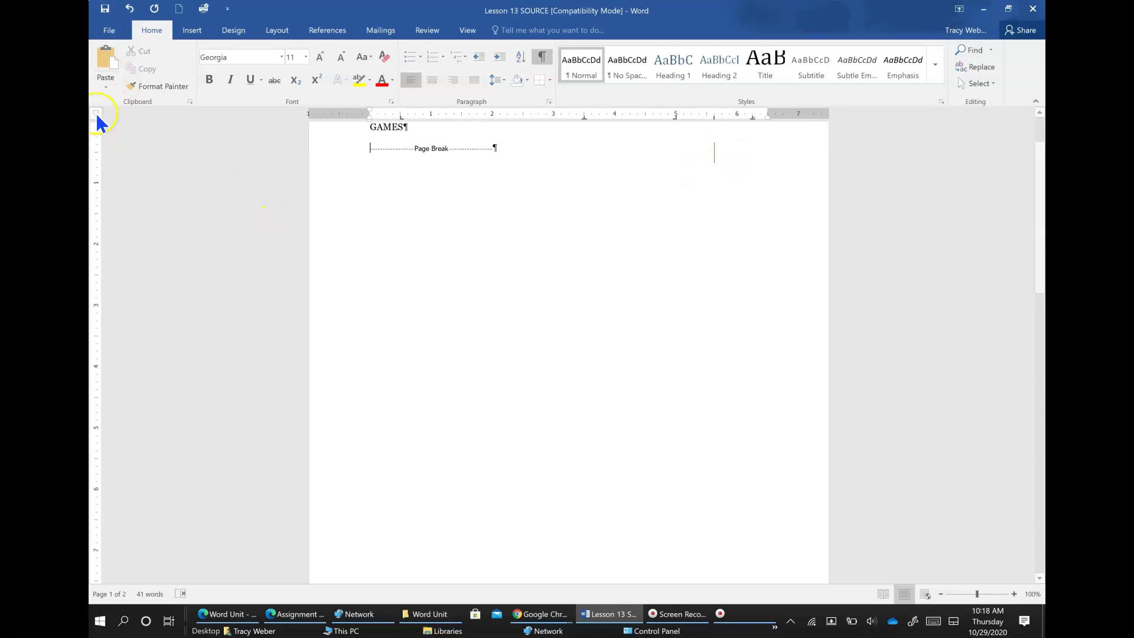
pyautogui.click(95, 112)
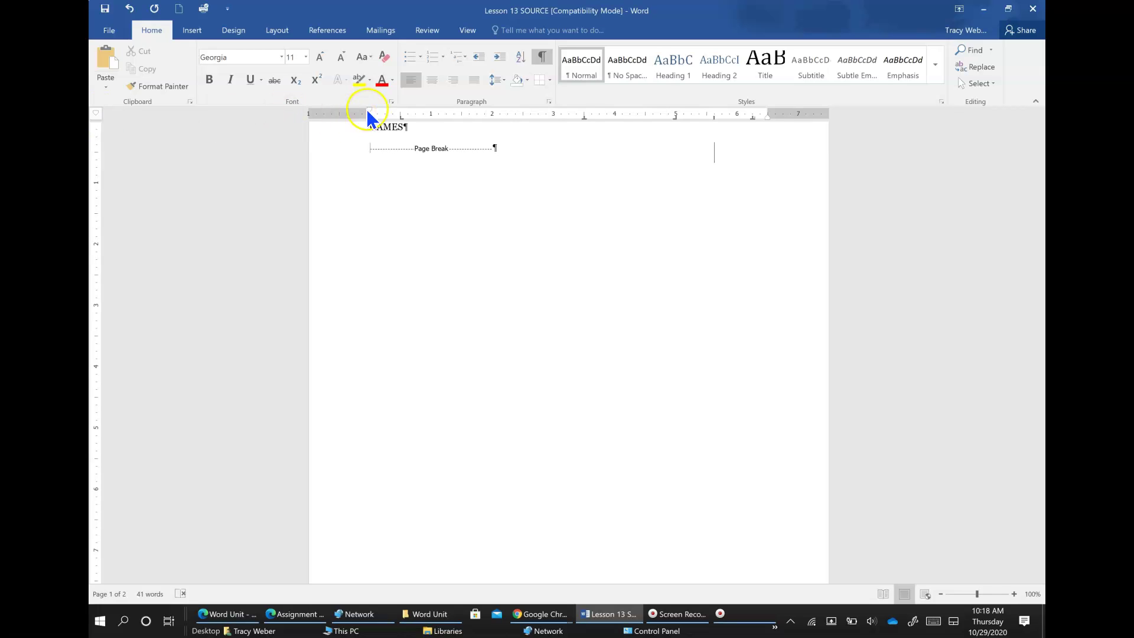
pyautogui.click(96, 113)
pyautogui.click(97, 113)
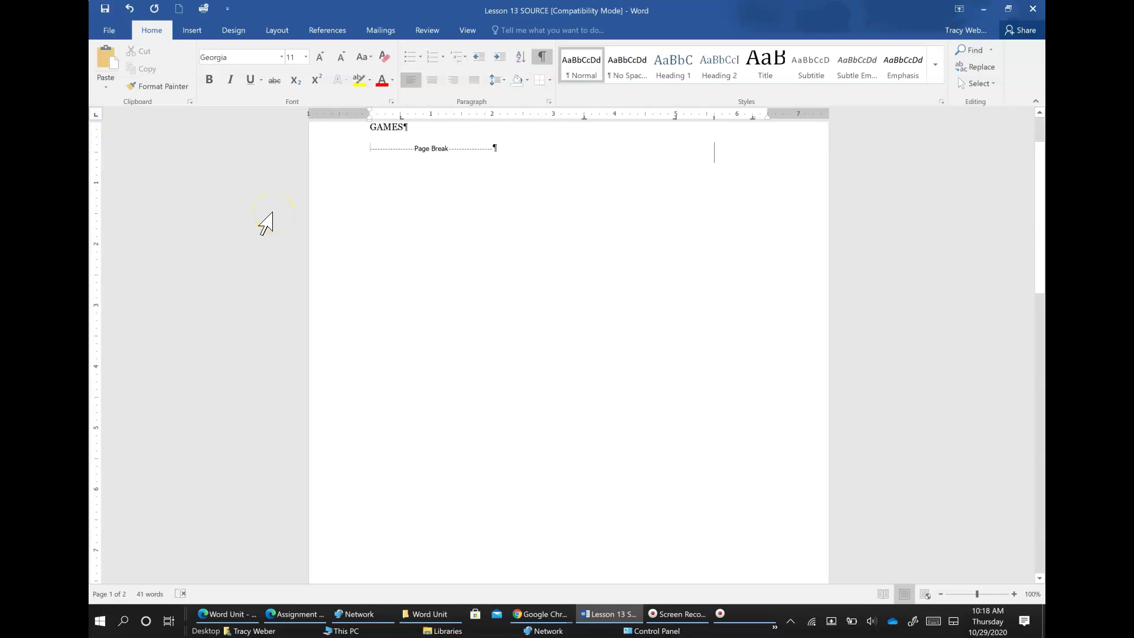
# Step: Enter a tab-separated row with Name, Code, Date and 3.75 above the page break and end the line
pyautogui.moveTo(1038, 245); pyautogui.dragTo(1040, 227)
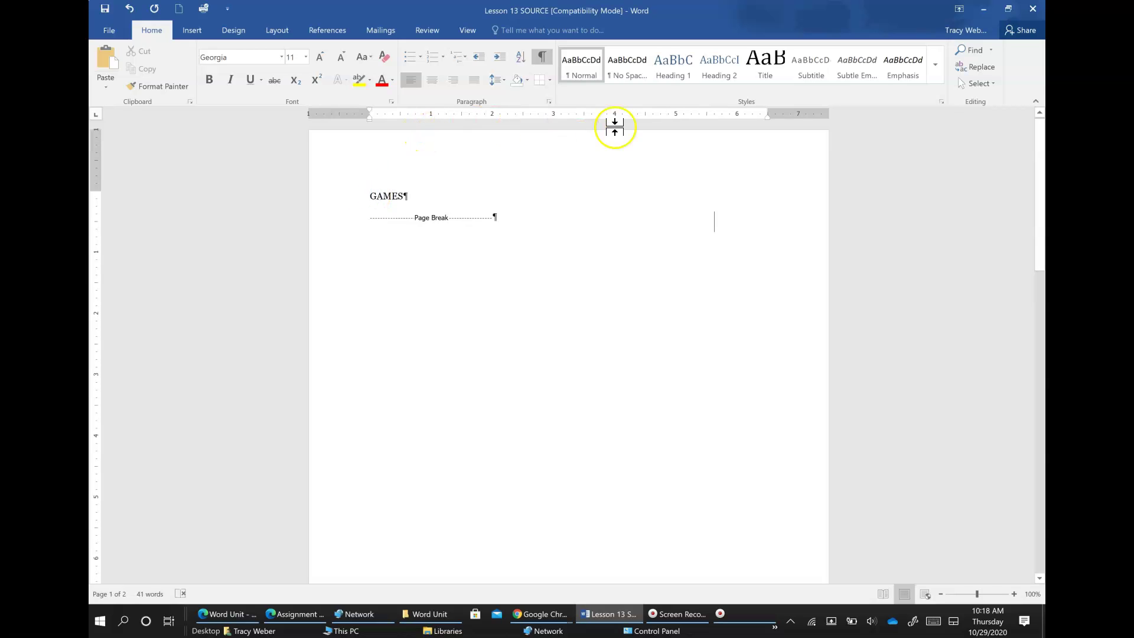
pyautogui.click(365, 219)
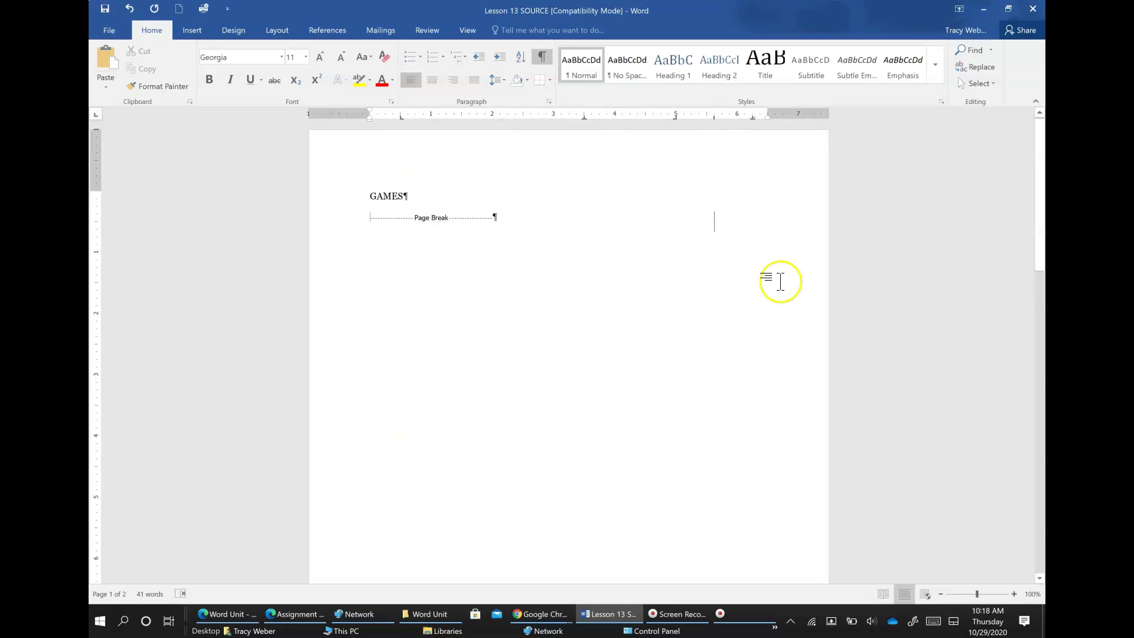
pyautogui.press('Tab')
pyautogui.write('Name')
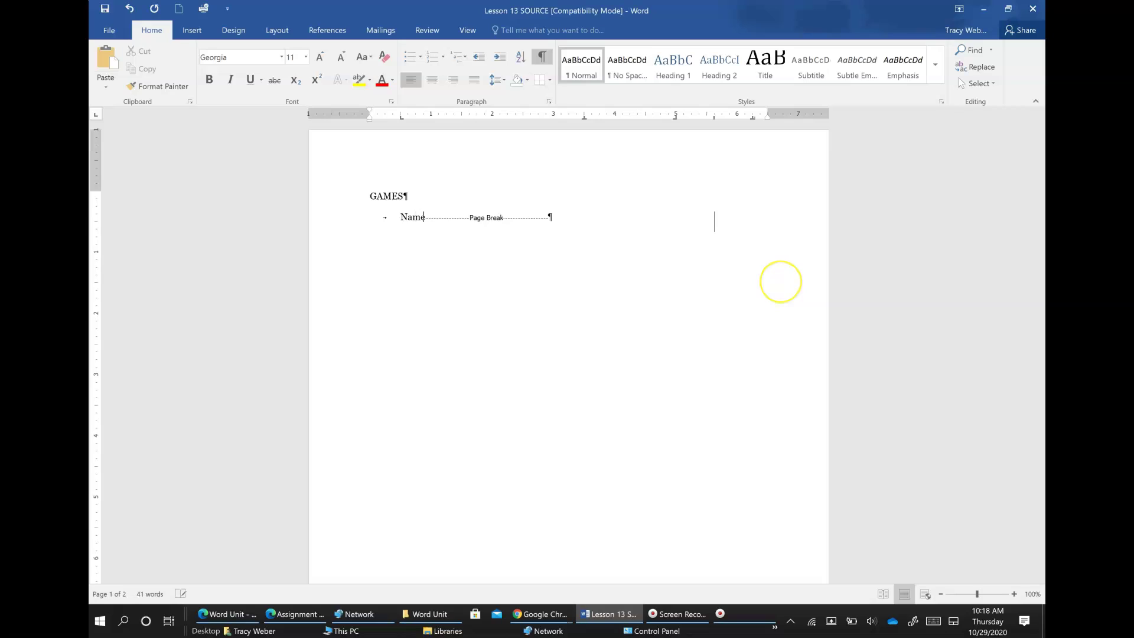
pyautogui.press('Tab')
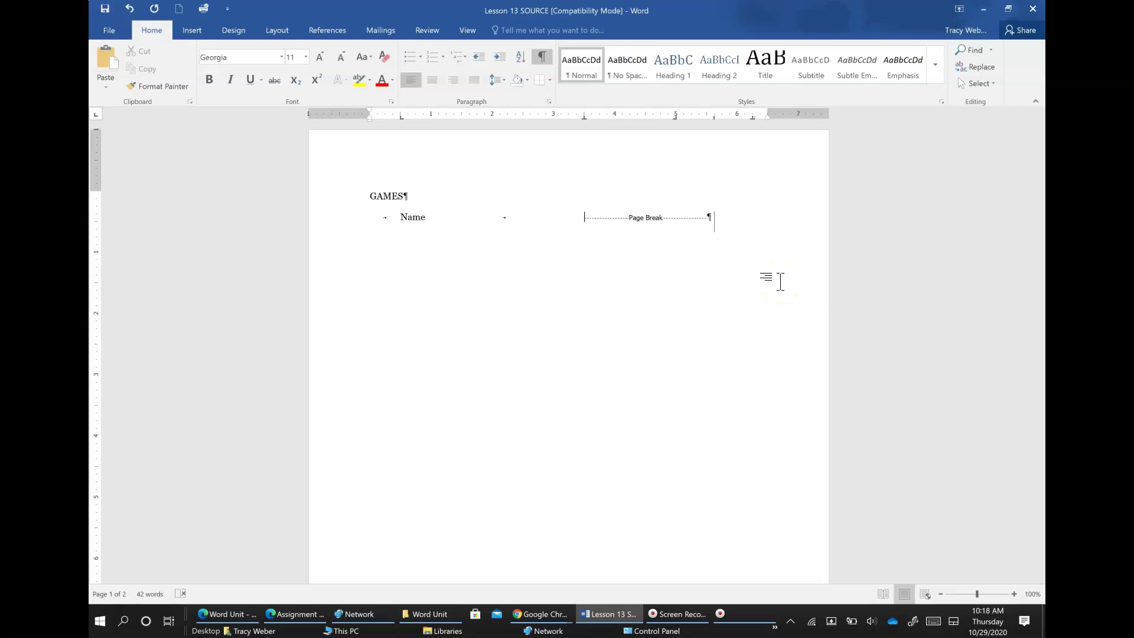
pyautogui.write('Code')
pyautogui.press('Tab')
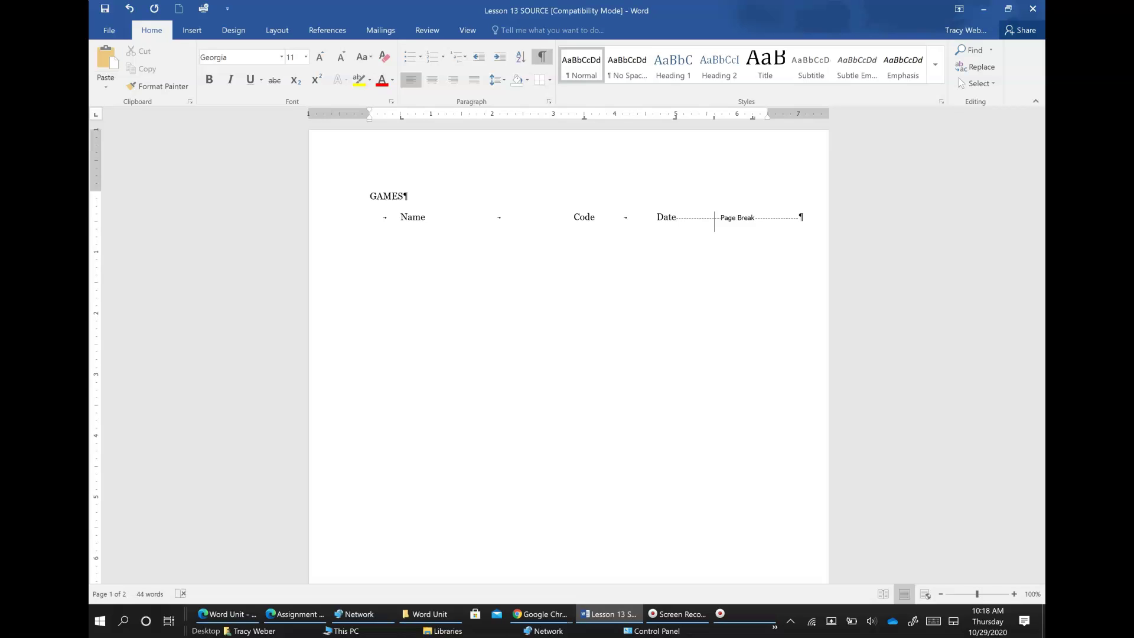
pyautogui.press('Tab')
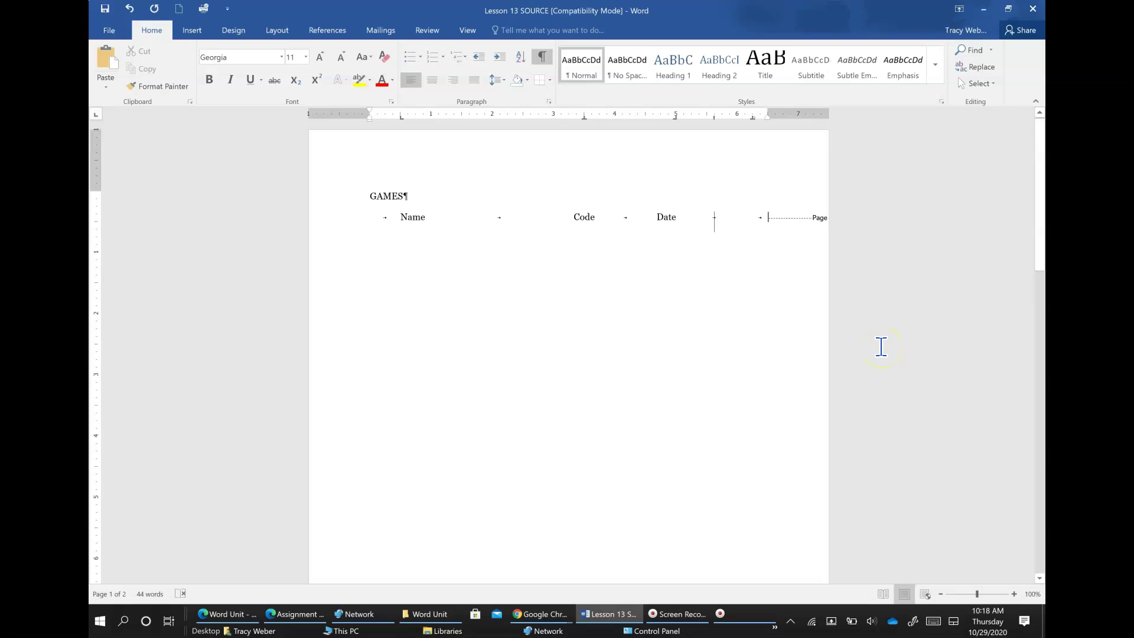
pyautogui.press('Return')
pyautogui.write('3.75')
pyautogui.press('Return')
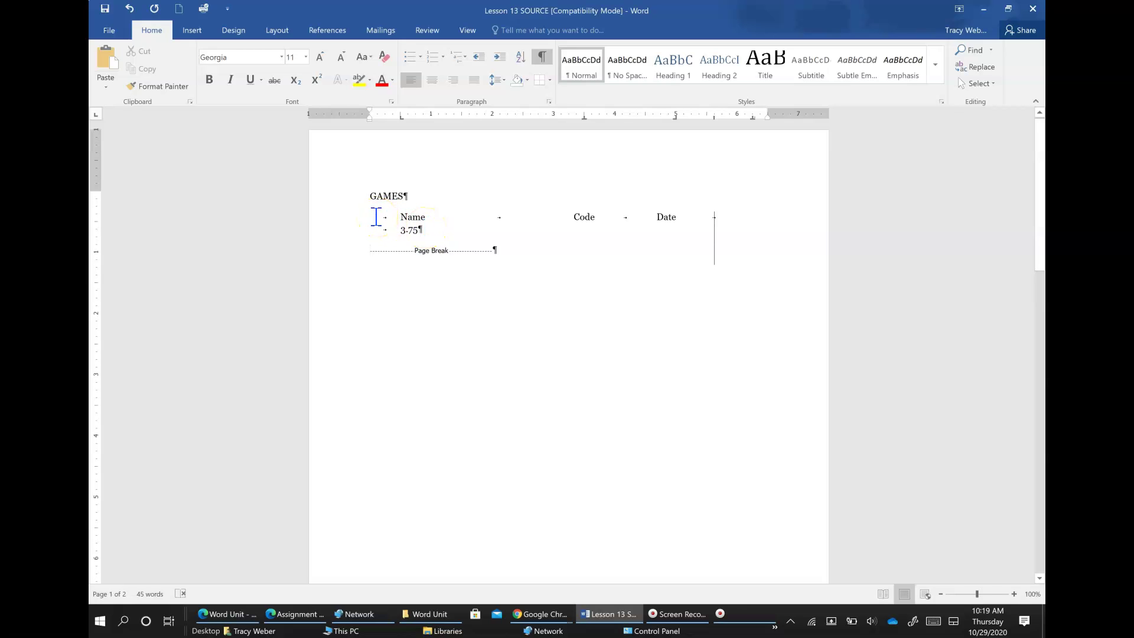
pyautogui.moveTo(376, 217); pyautogui.dragTo(569, 253)
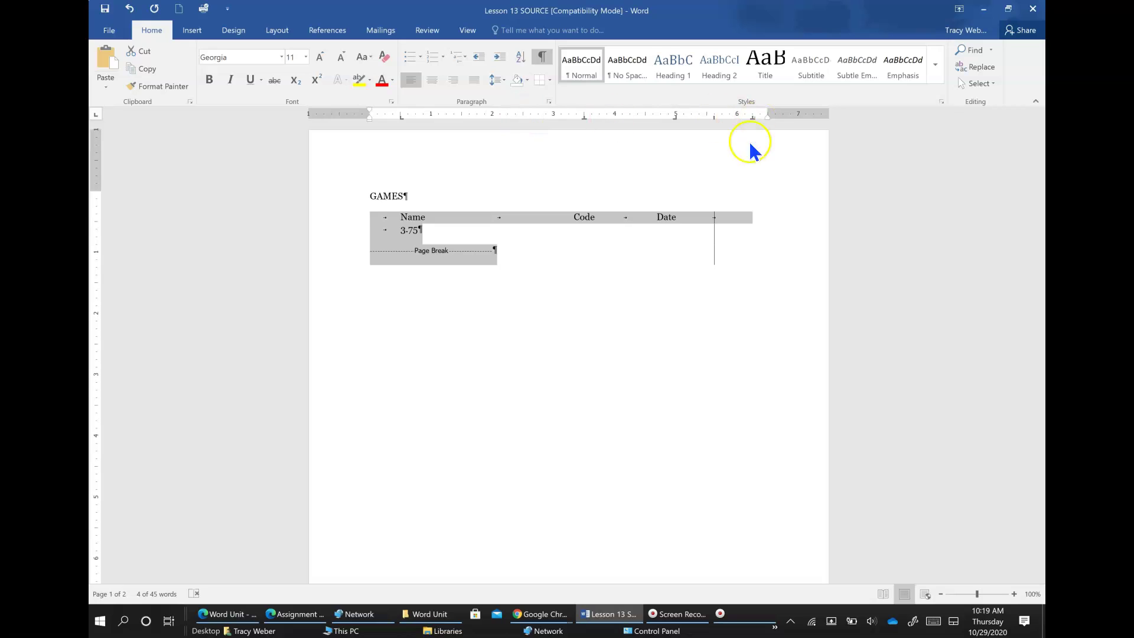
pyautogui.click(644, 289)
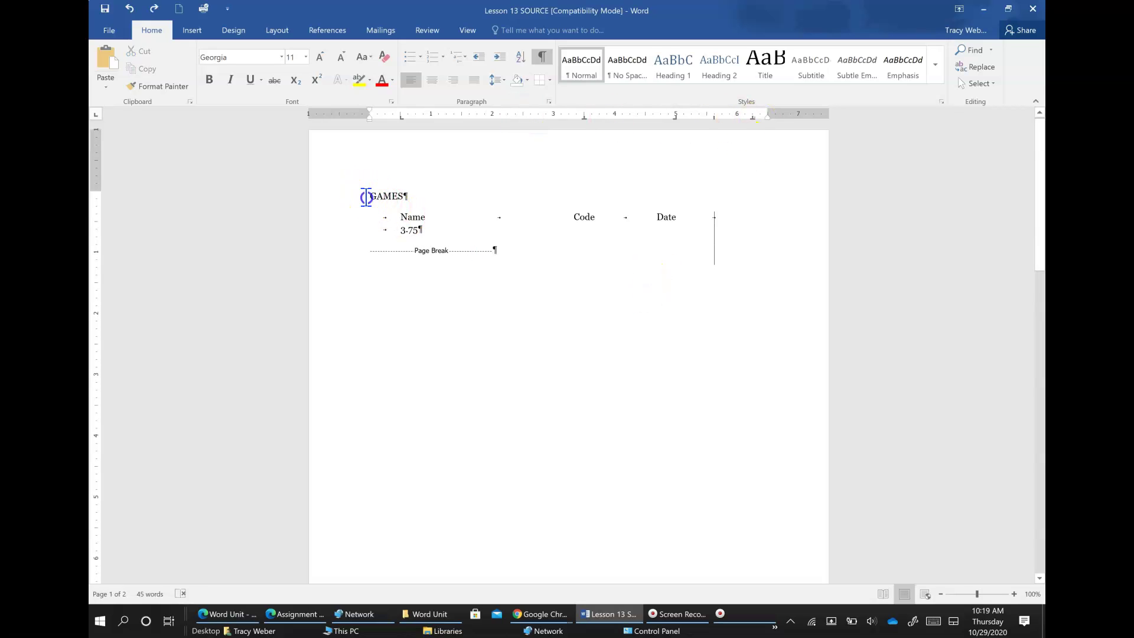
pyautogui.moveTo(366, 195); pyautogui.dragTo(559, 261)
pyautogui.click(554, 284)
# Step: Insert two empty paragraphs between the Name, Code, Date row and the page break
pyautogui.click(497, 252)
pyautogui.press('Down')
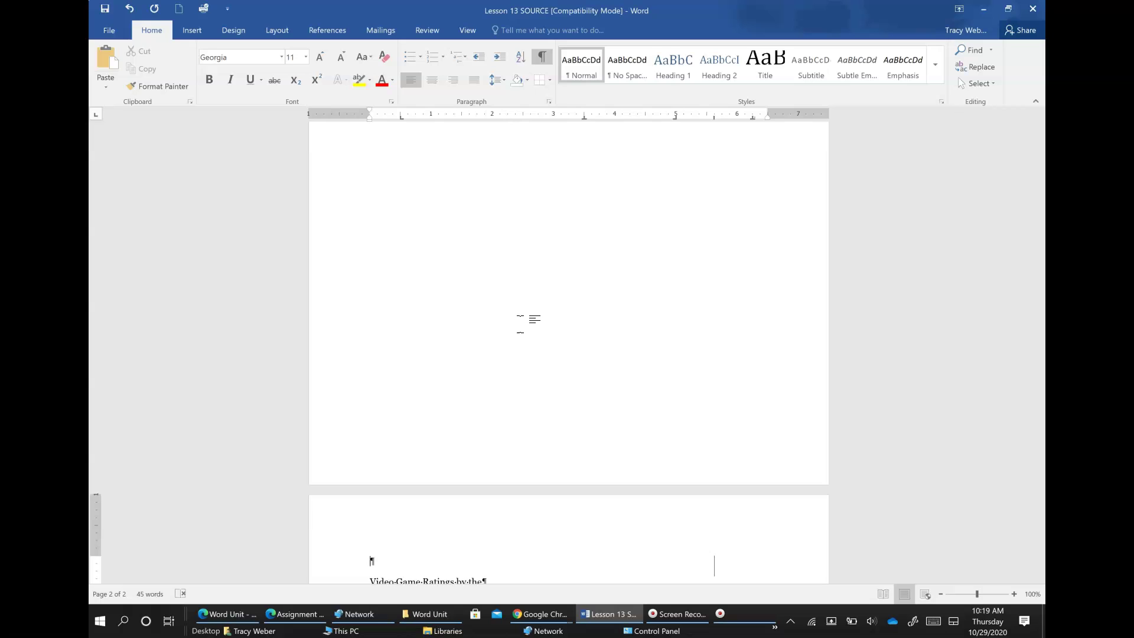
pyautogui.press('Up')
pyautogui.press('Return')
pyautogui.press('Return')
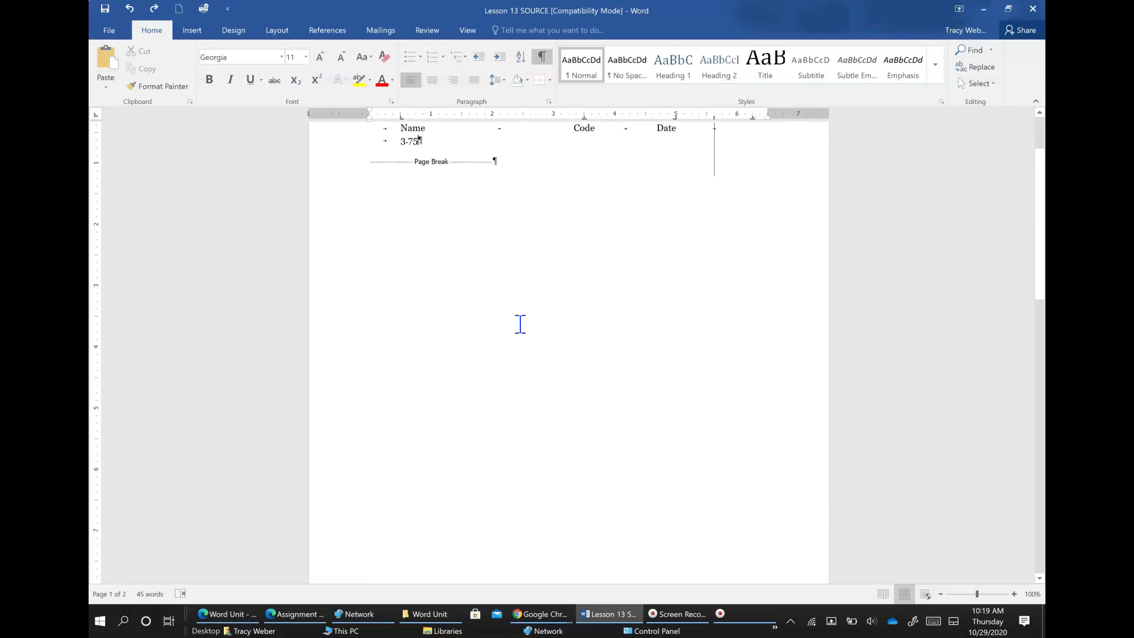
# Step: For the tabbed row and empty paragraphs, move the right tab to about 4.8, bar to about 5.1 and decimal to about 5.75 inches
pyautogui.click(386, 147)
pyautogui.scroll(1, 386, 147)
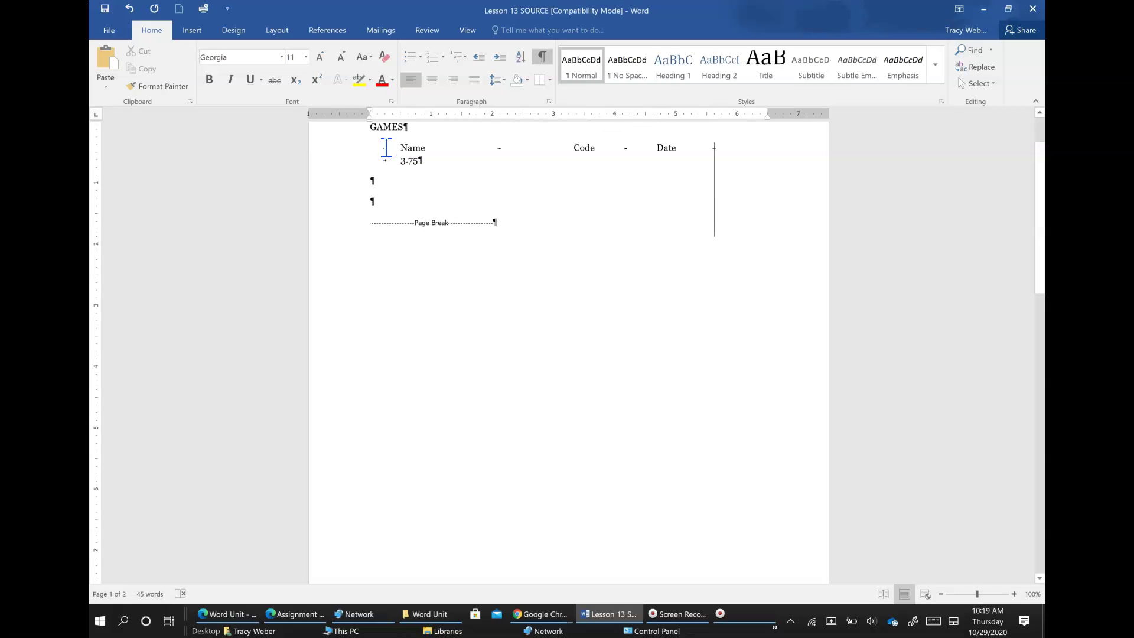
pyautogui.click(401, 161)
pyautogui.moveTo(354, 150); pyautogui.dragTo(378, 222)
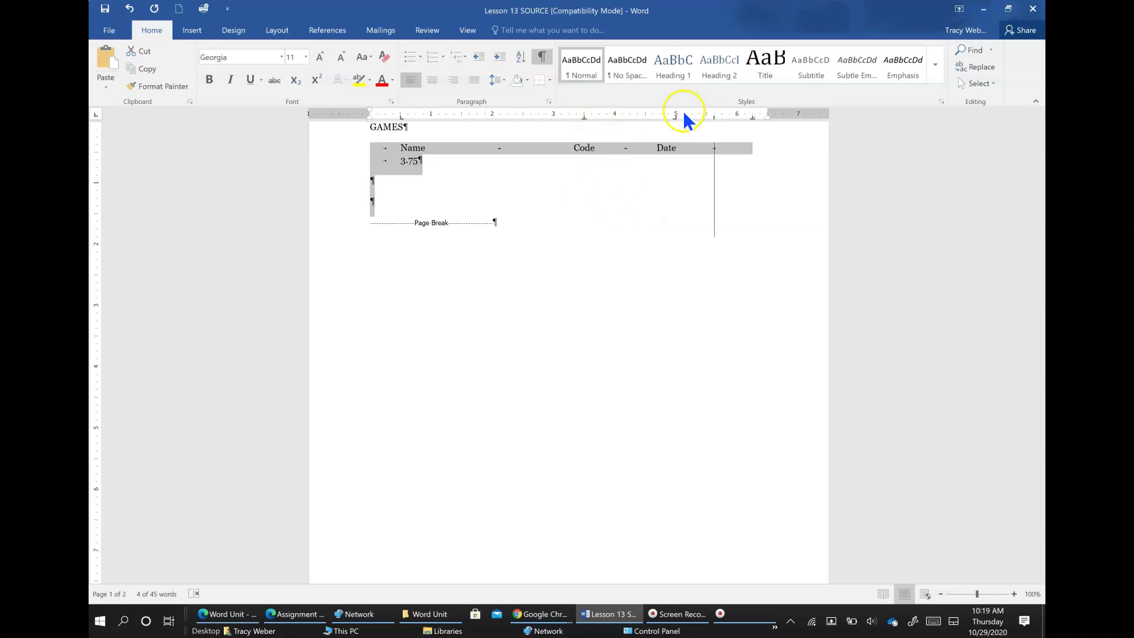
pyautogui.moveTo(674, 116)
pyautogui.mouseDown()
pyautogui.moveTo(665, 117)
pyautogui.moveTo(713, 116)
pyautogui.moveTo(678, 119)
pyautogui.mouseUp()
pyautogui.moveTo(752, 117); pyautogui.dragTo(721, 119)
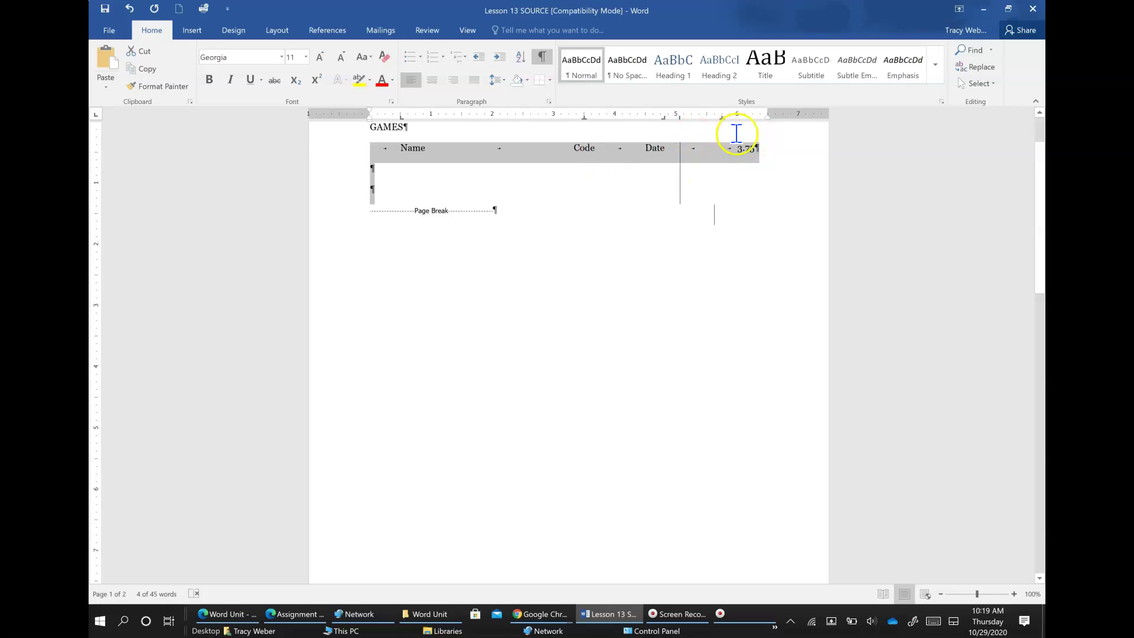
# Step: Delete the extra tab between Date and 3.75, and add an empty paragraph after the row
pyautogui.click(716, 153)
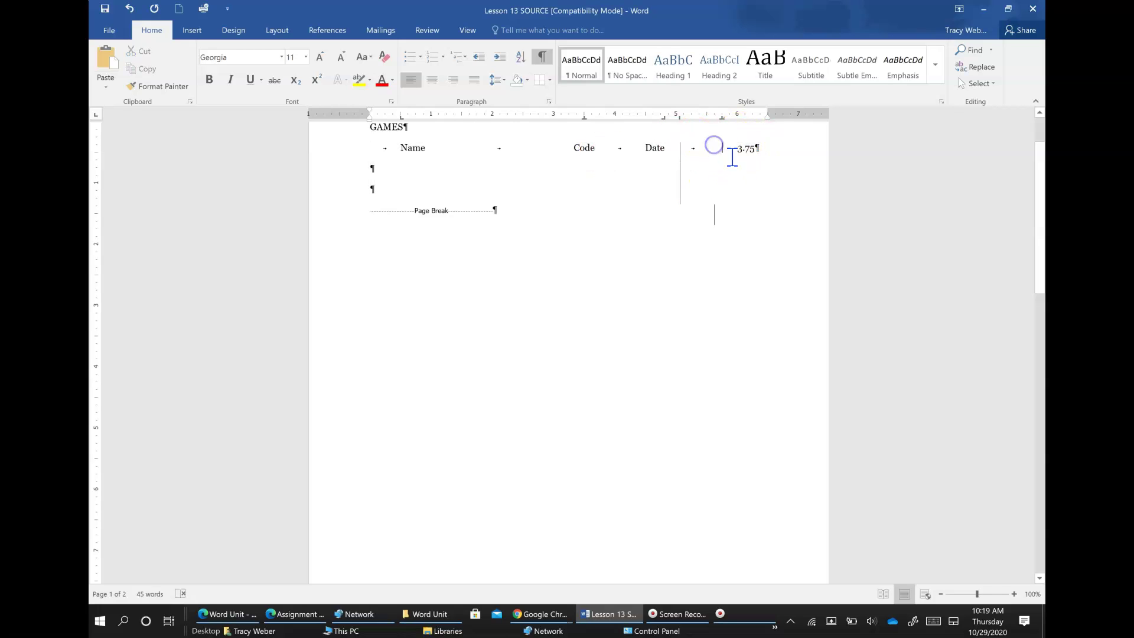
pyautogui.press('BackSpace')
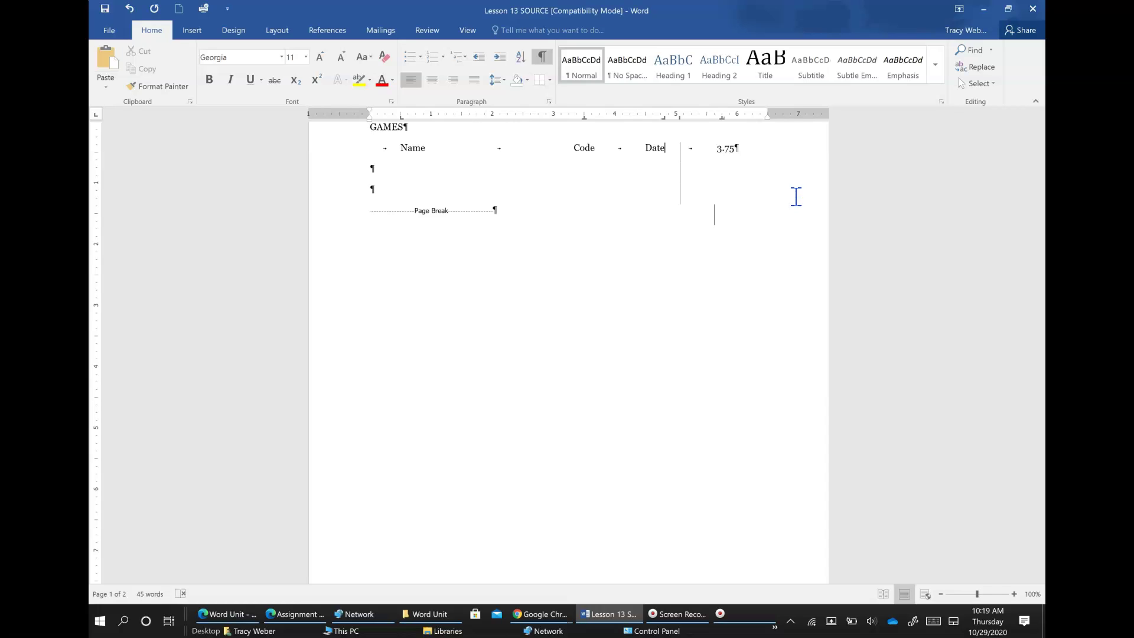
pyautogui.click(747, 149)
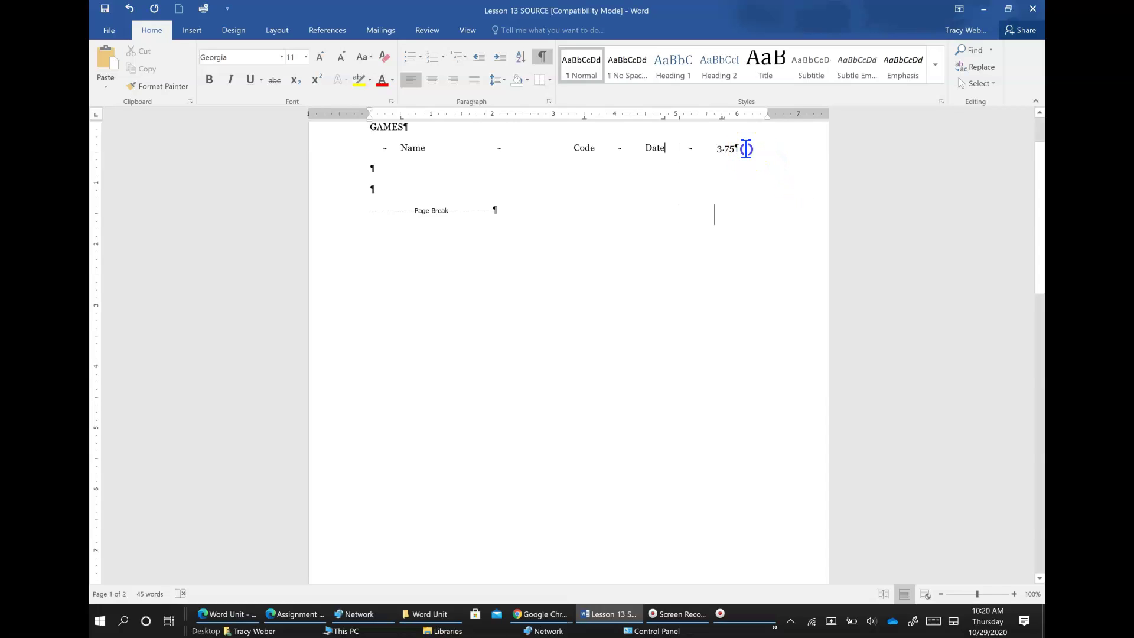
pyautogui.press('Return')
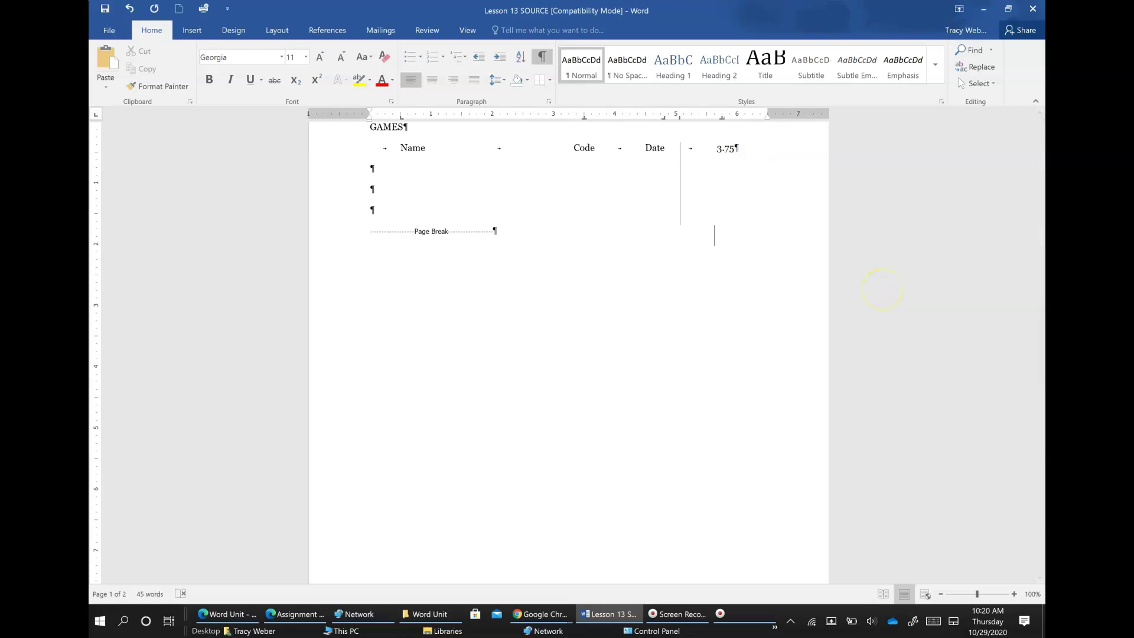
pyautogui.press('BackSpace')
pyautogui.scroll(-5, 881, 289)
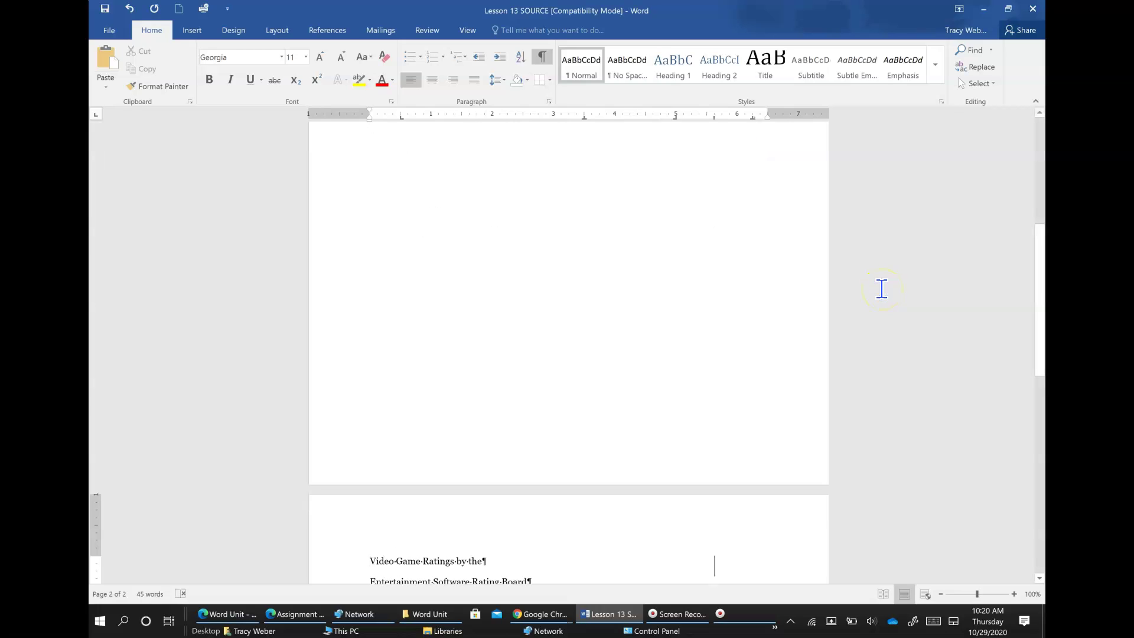
# Step: Start a second tab-aligned row under Name and Code with Pac Man and the code AAAA, followed by a tab
pyautogui.moveTo(1040, 313); pyautogui.dragTo(1041, 174)
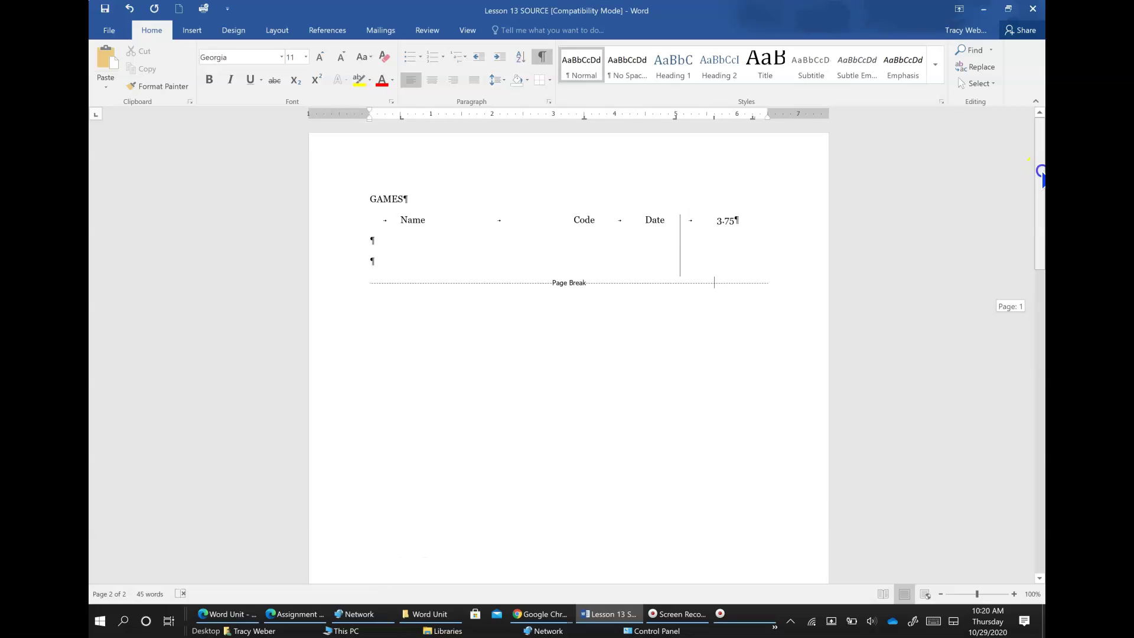
pyautogui.click(378, 241)
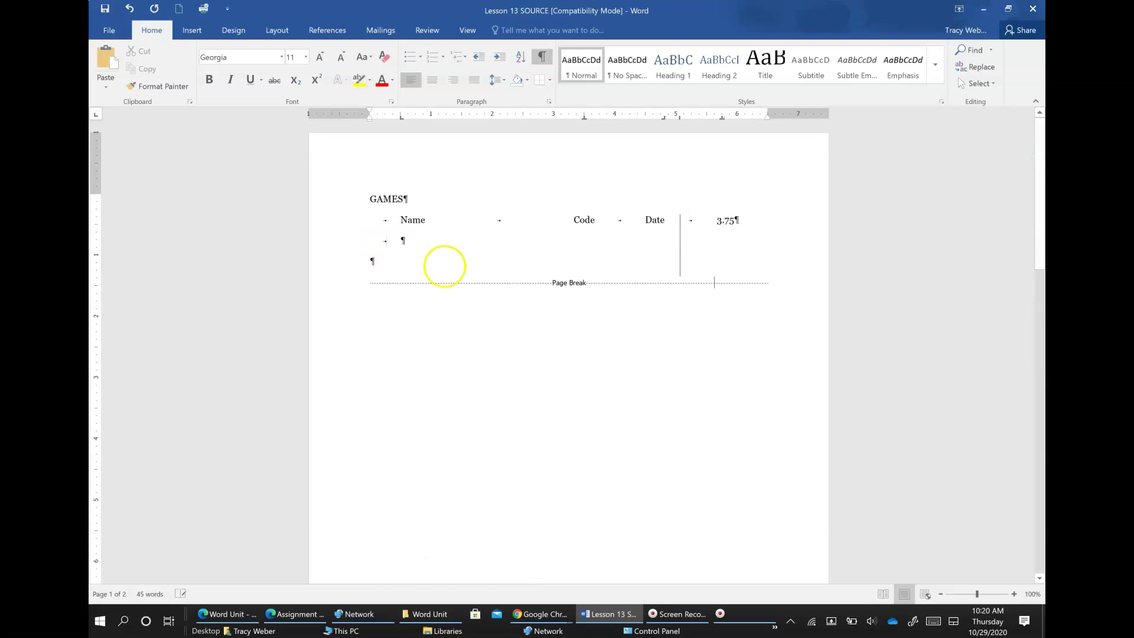
pyautogui.write('Pac Man')
pyautogui.press('Tab')
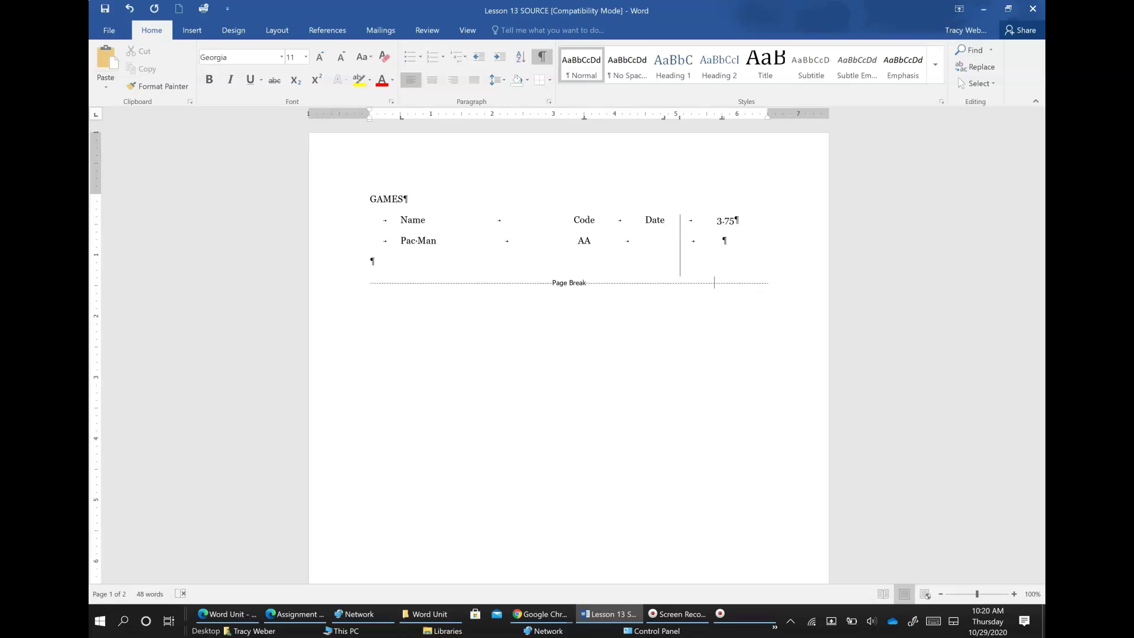
pyautogui.press('BackSpace')
pyautogui.click(593, 241)
pyautogui.write('AA')
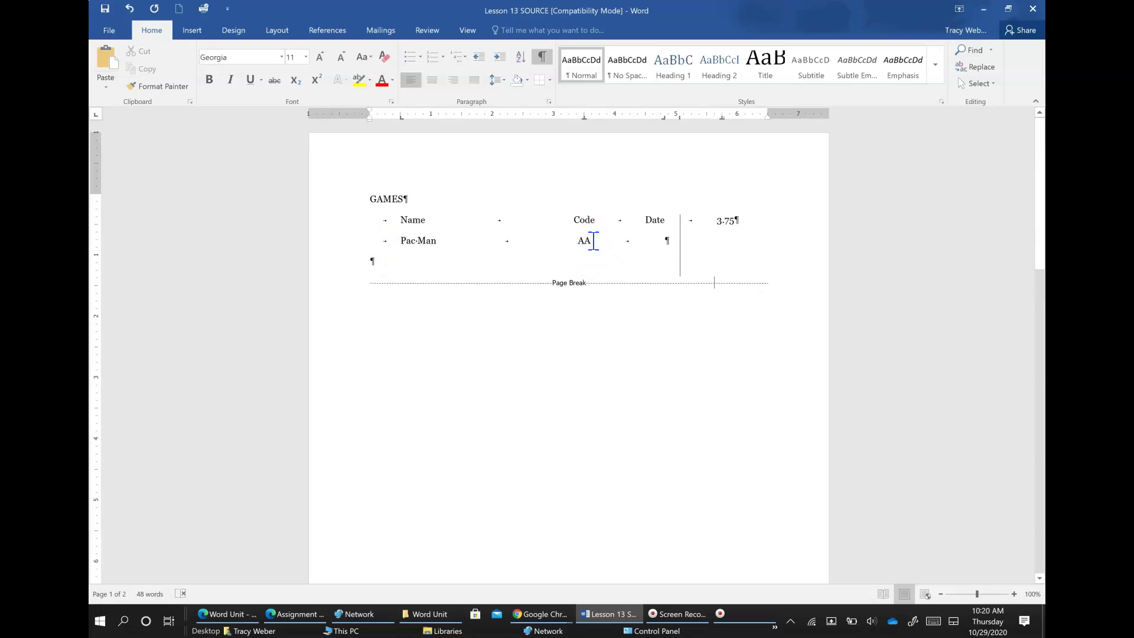
pyautogui.write('A.')
# Step: Check the row with formatting marks hidden, then complete it with Oct 15, 2020 under Date and 20.1 at the decimal tab
pyautogui.click(542, 56)
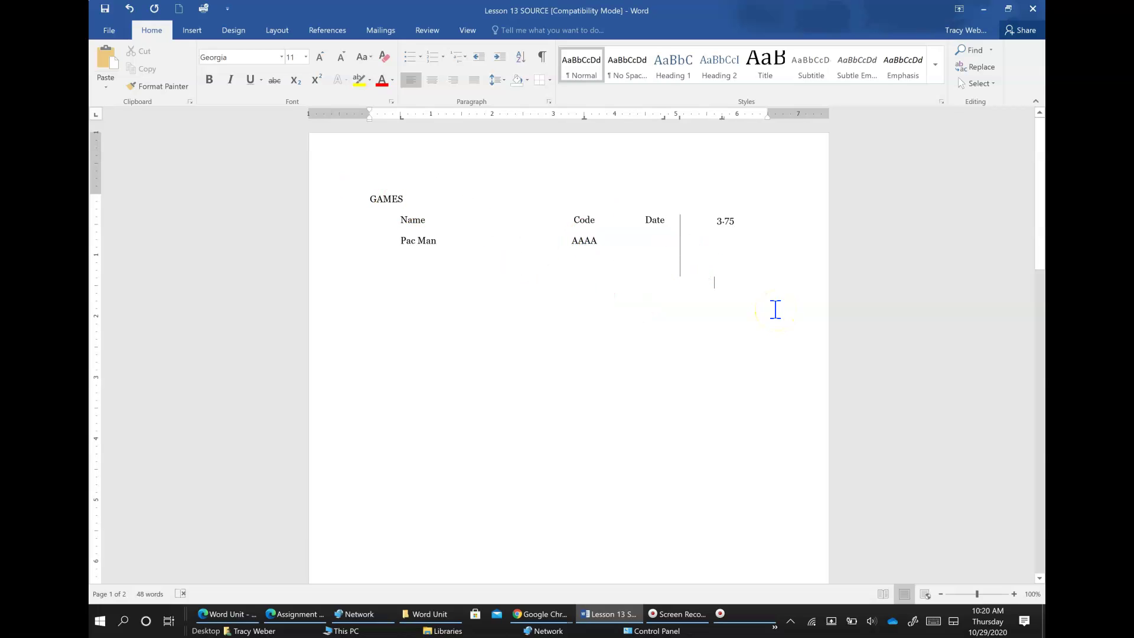
pyautogui.click(541, 57)
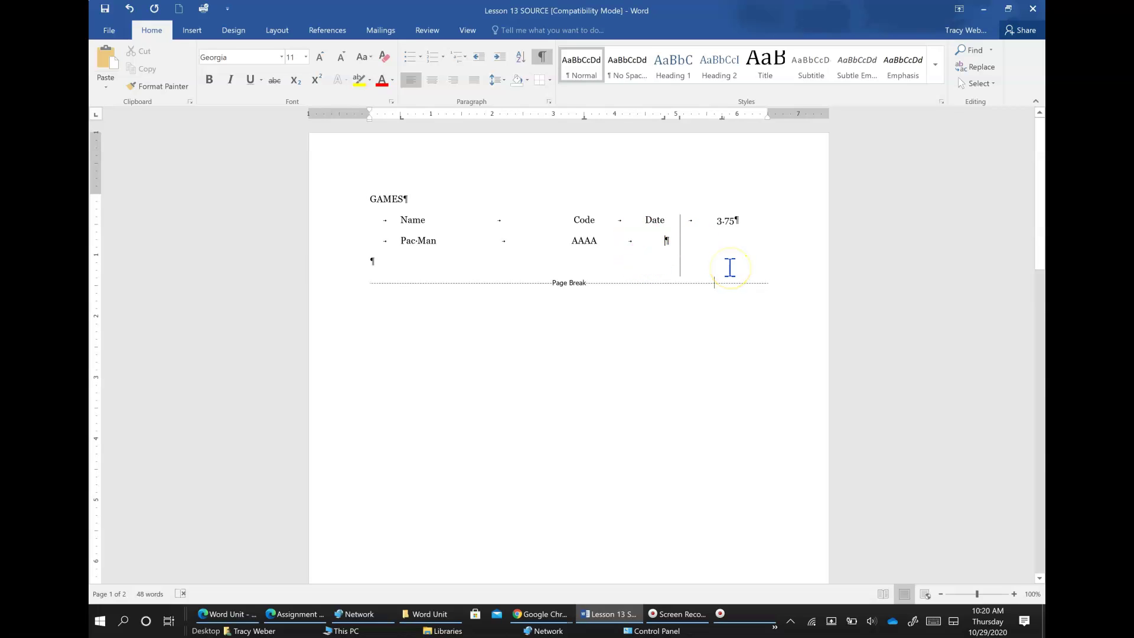
pyautogui.write('Oct 15')
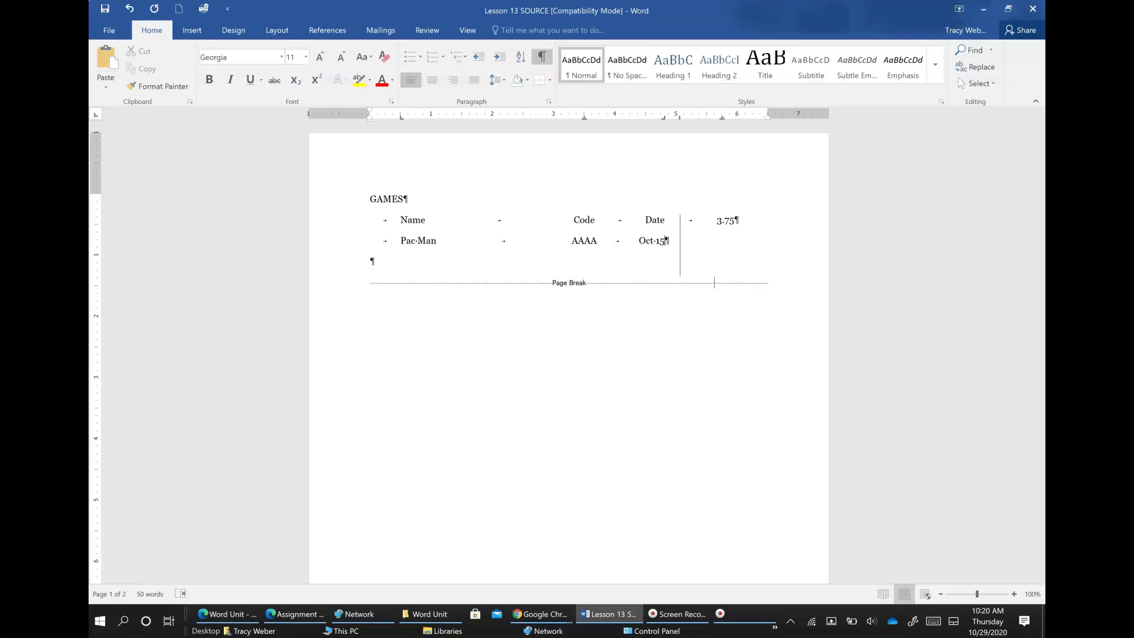
pyautogui.write(', 2020')
# Step: Delete the empty paragraphs between the Pac Man row and the page break
pyautogui.click(410, 242)
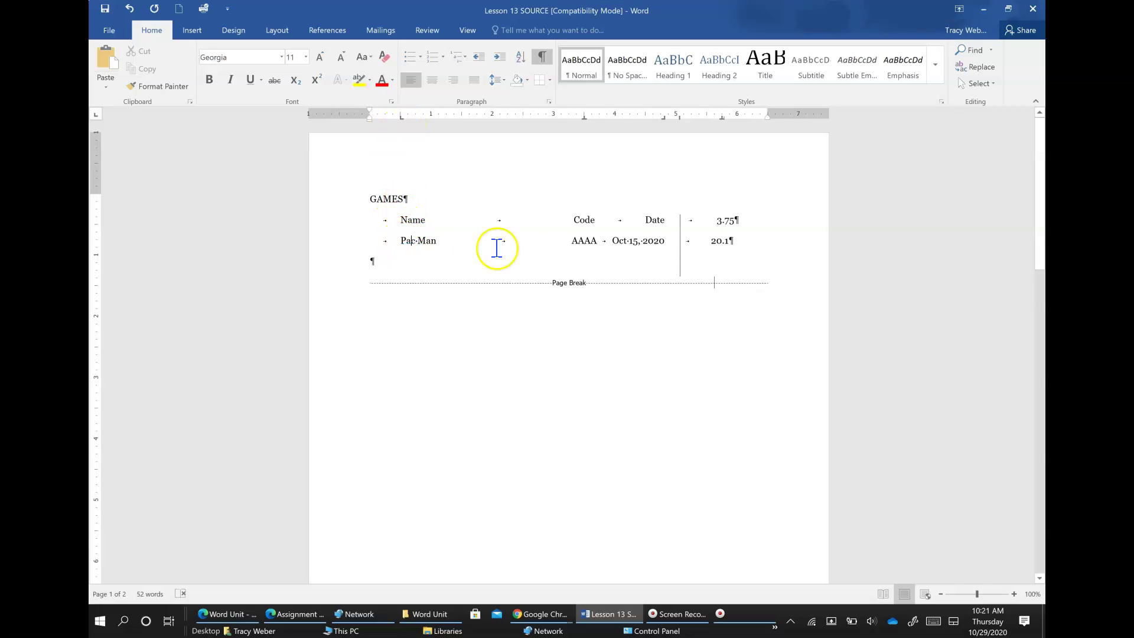
pyautogui.click(580, 220)
pyautogui.press('Return')
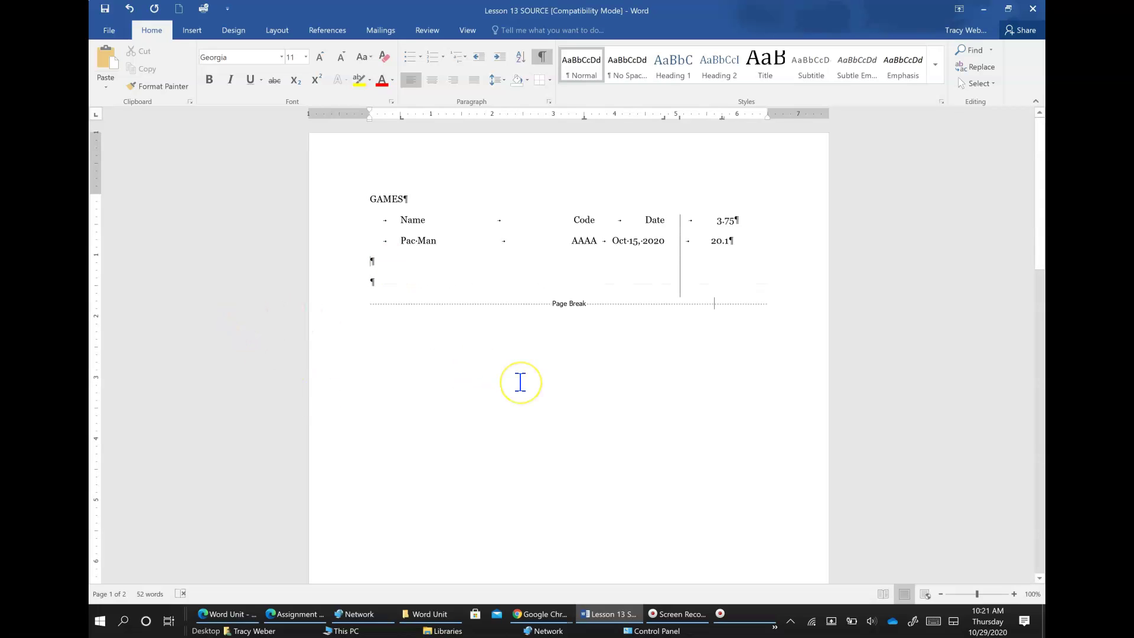
pyautogui.press('BackSpace')
pyautogui.press('BackSpace')
pyautogui.click(458, 404)
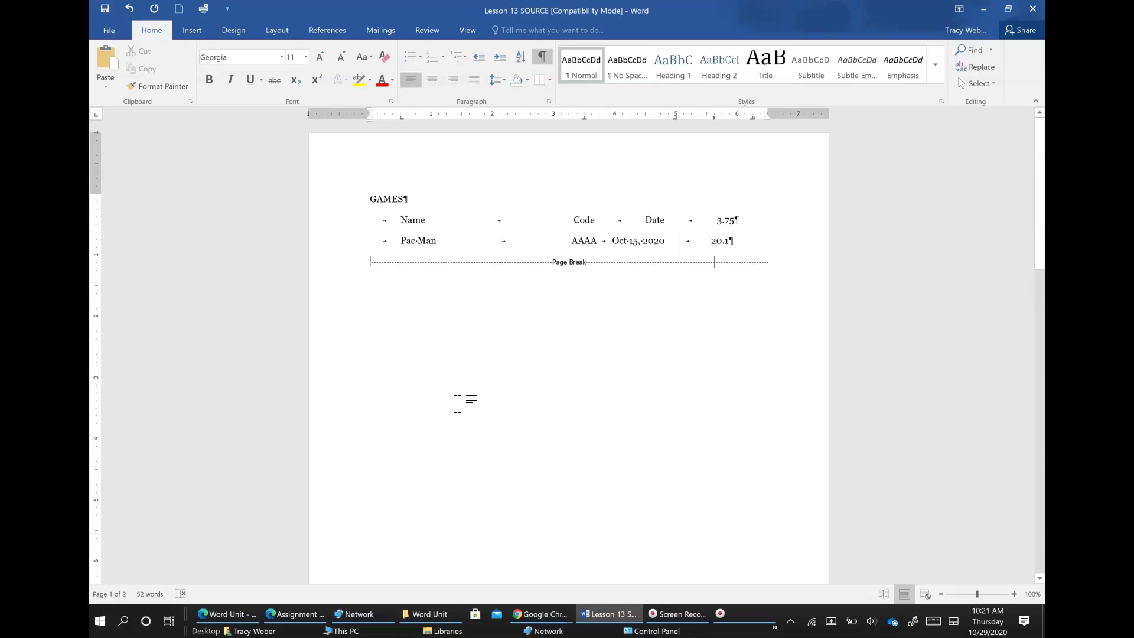
# Step: View the Video Game Ratings list on page 2 without and with formatting marks
pyautogui.click(539, 57)
pyautogui.click(1041, 191)
pyautogui.moveTo(1040, 191); pyautogui.dragTo(1041, 406)
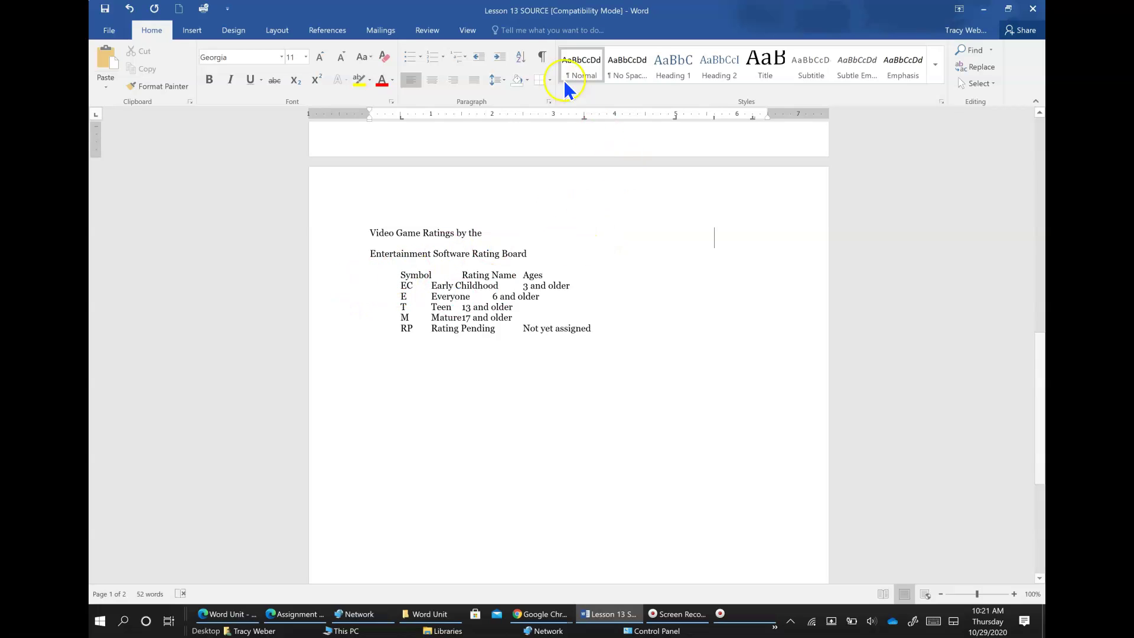
pyautogui.click(542, 57)
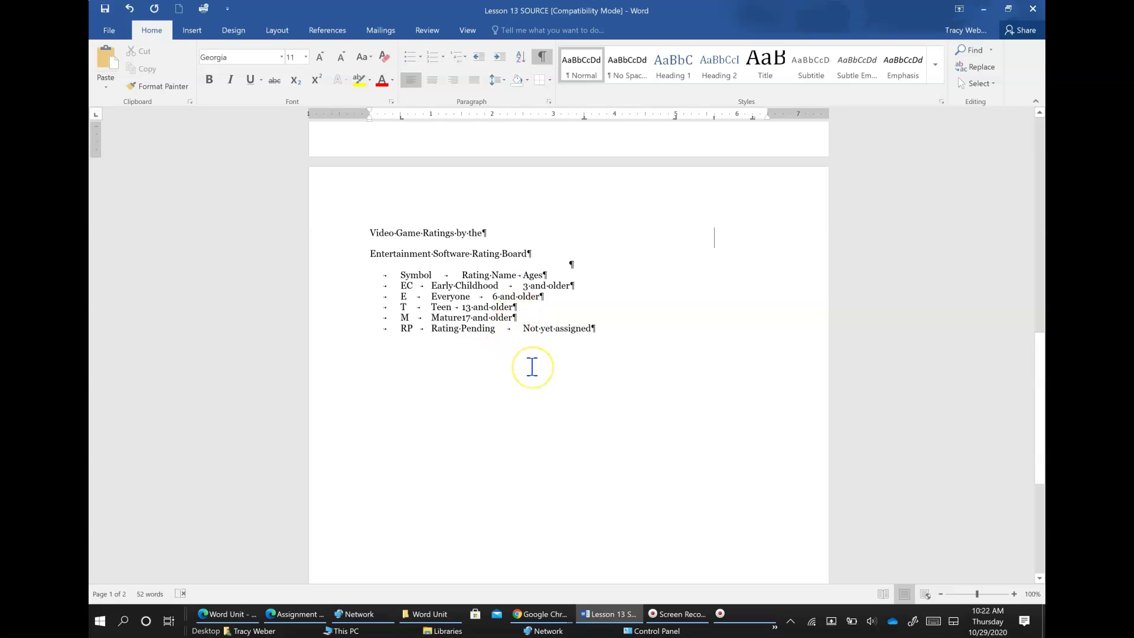
# Step: Check the ruler's tab settings for the two heading lines and the ratings list below them
pyautogui.click(404, 254)
pyautogui.click(418, 233)
pyautogui.click(398, 255)
pyautogui.click(389, 231)
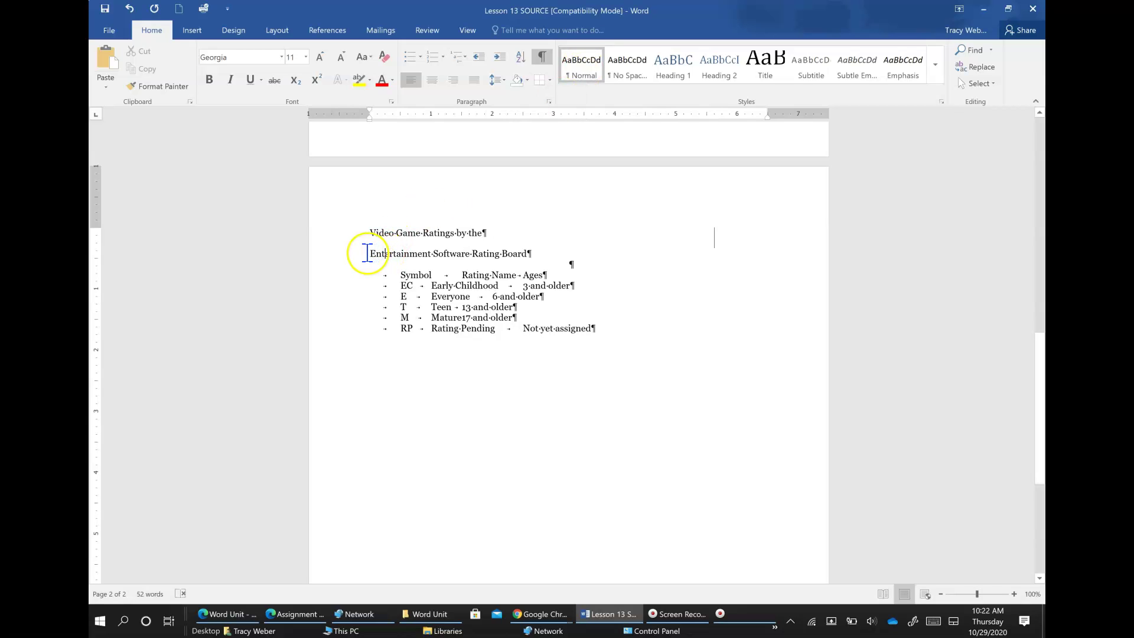
pyautogui.moveTo(363, 253); pyautogui.dragTo(611, 328)
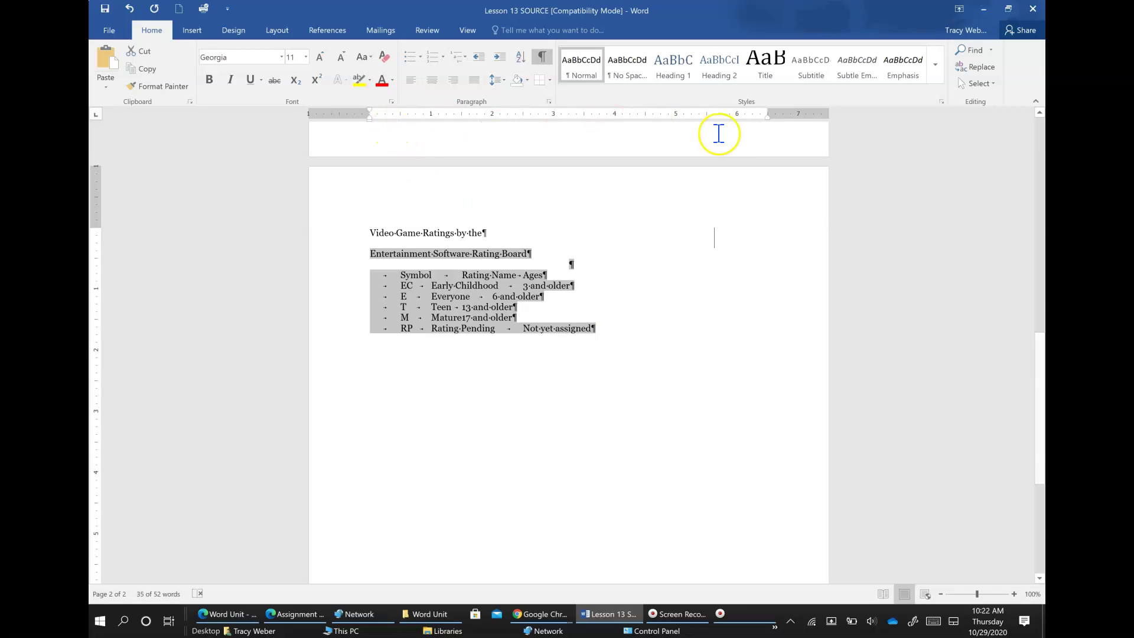
pyautogui.click(417, 255)
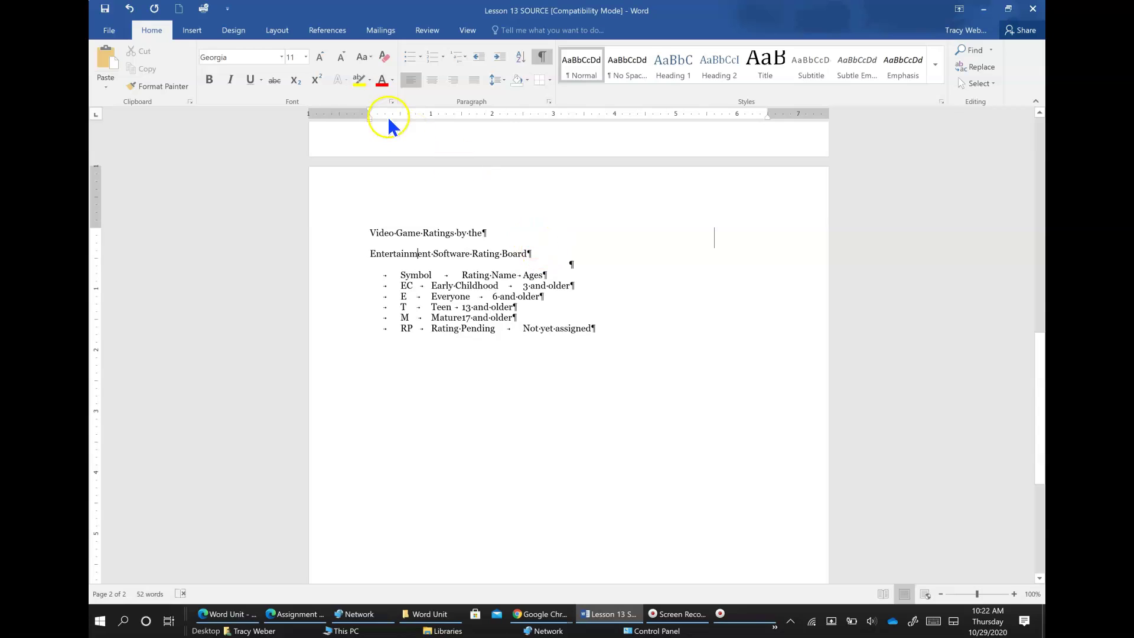
pyautogui.click(372, 280)
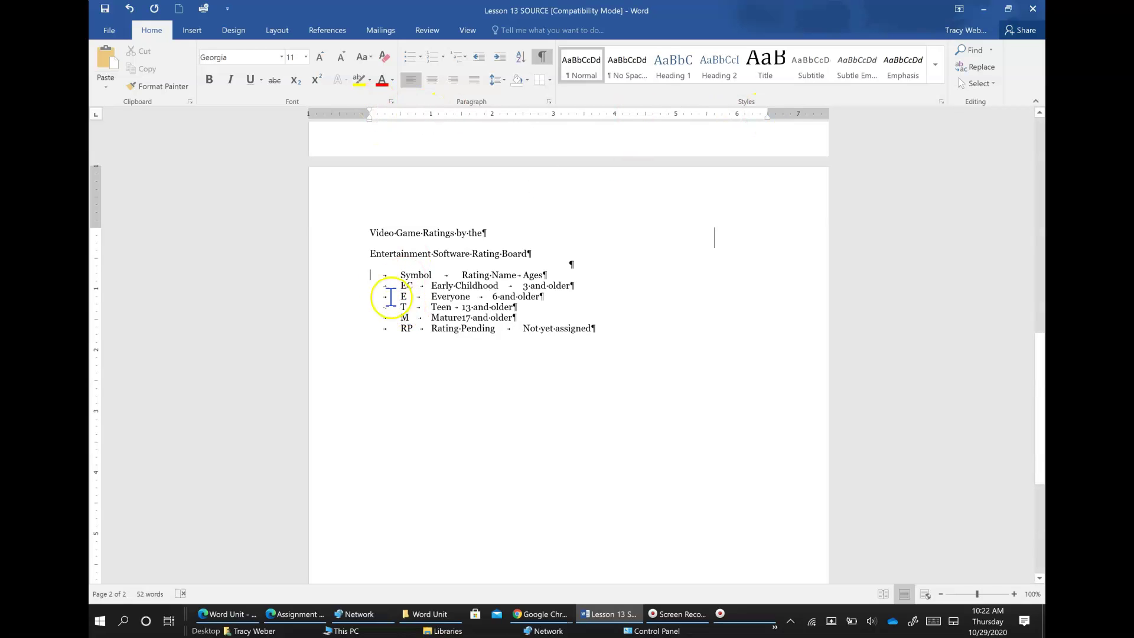
# Step: For the six rows from Symbol to RP, set a center tab at 1 inch and a left tab at 3 inches
pyautogui.moveTo(363, 275); pyautogui.dragTo(607, 325)
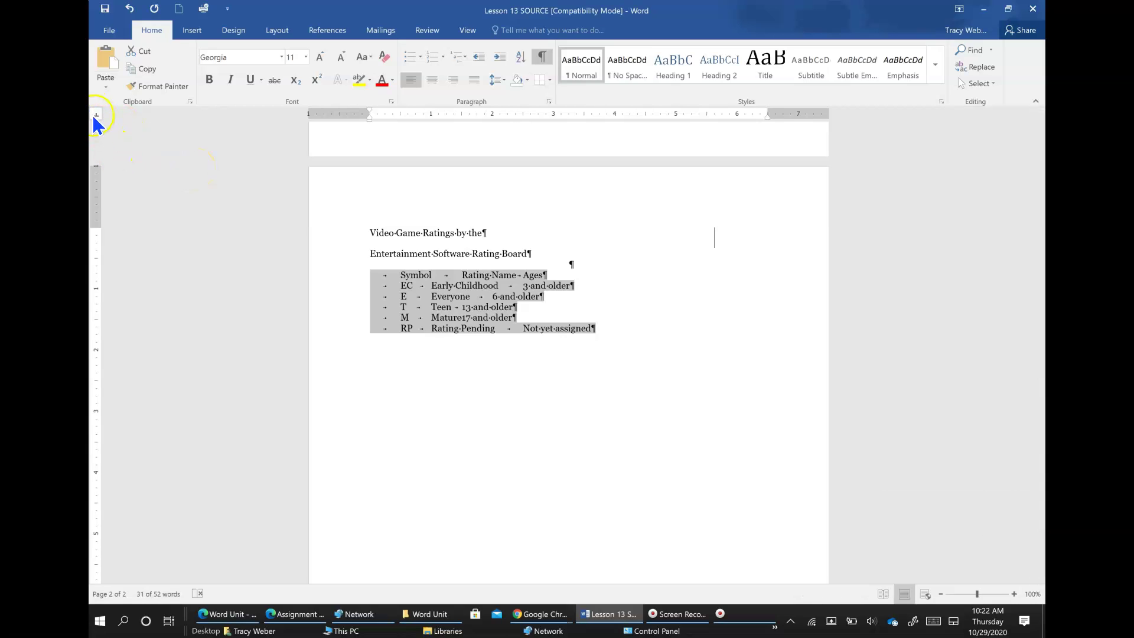
pyautogui.click(431, 114)
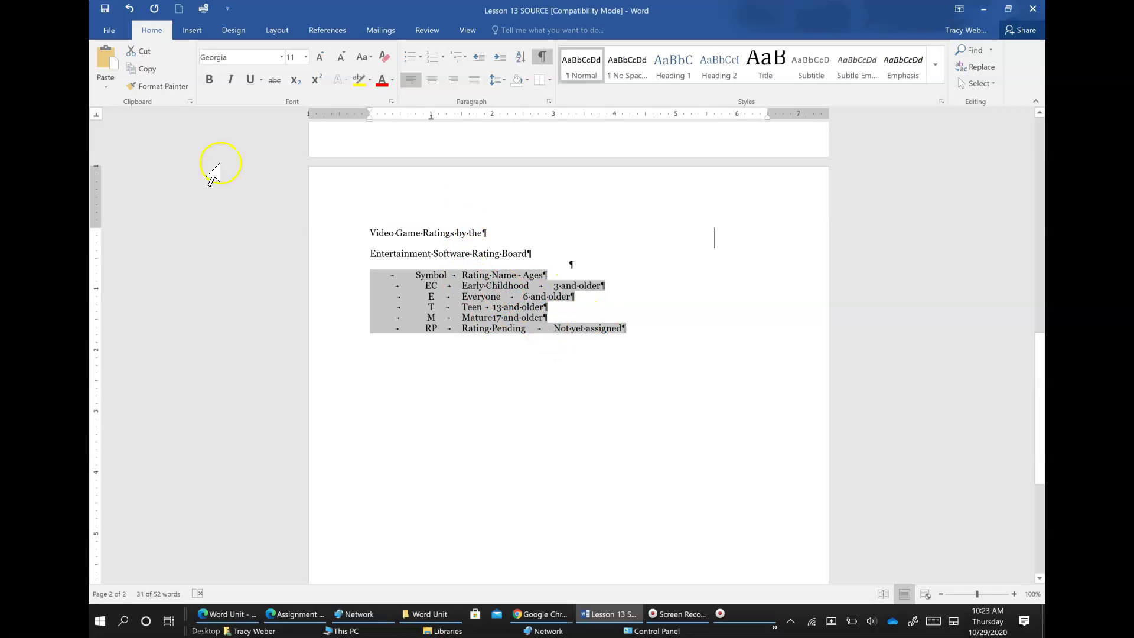
pyautogui.click(95, 115)
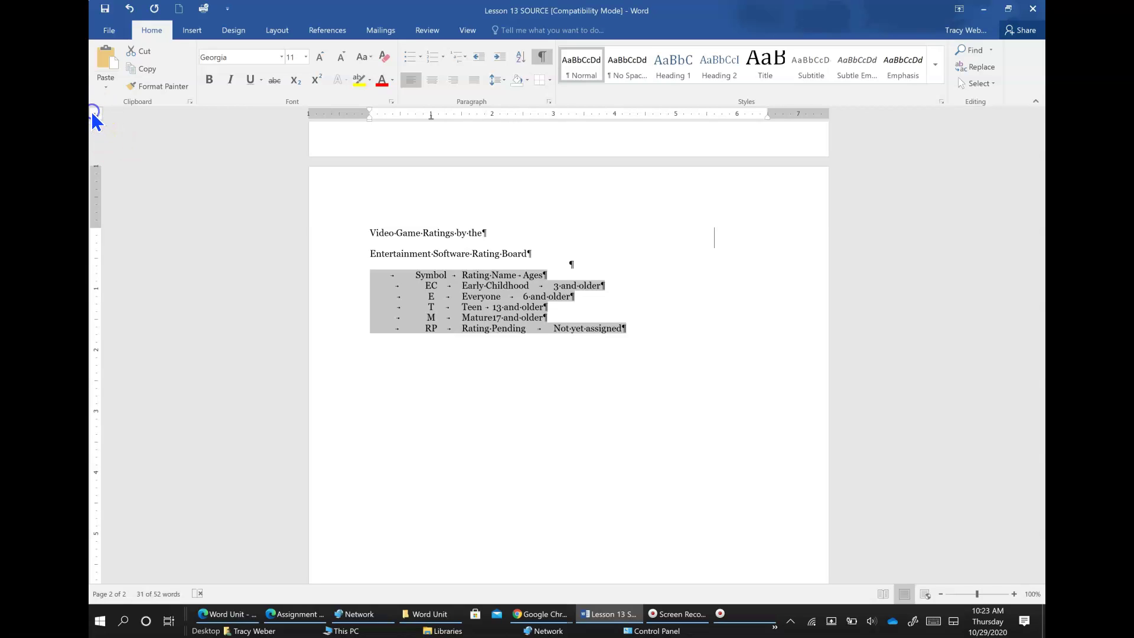
pyautogui.click(553, 115)
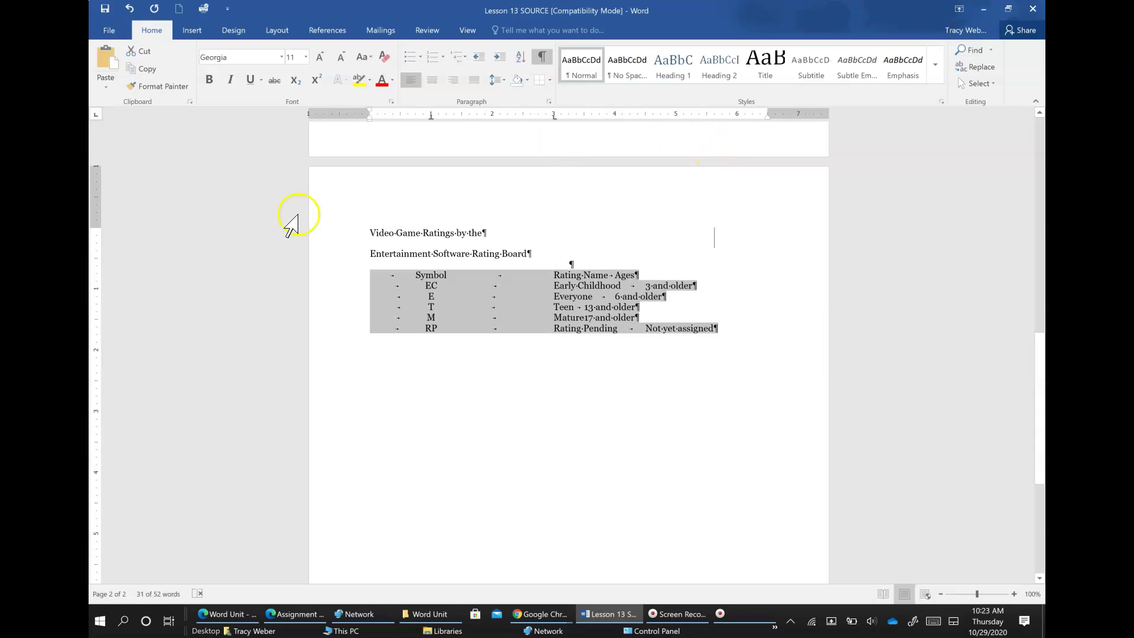
# Step: Add a right tab at 6 inches to the six ratings rows and move their left tab to about 2.75 inches
pyautogui.click(96, 115)
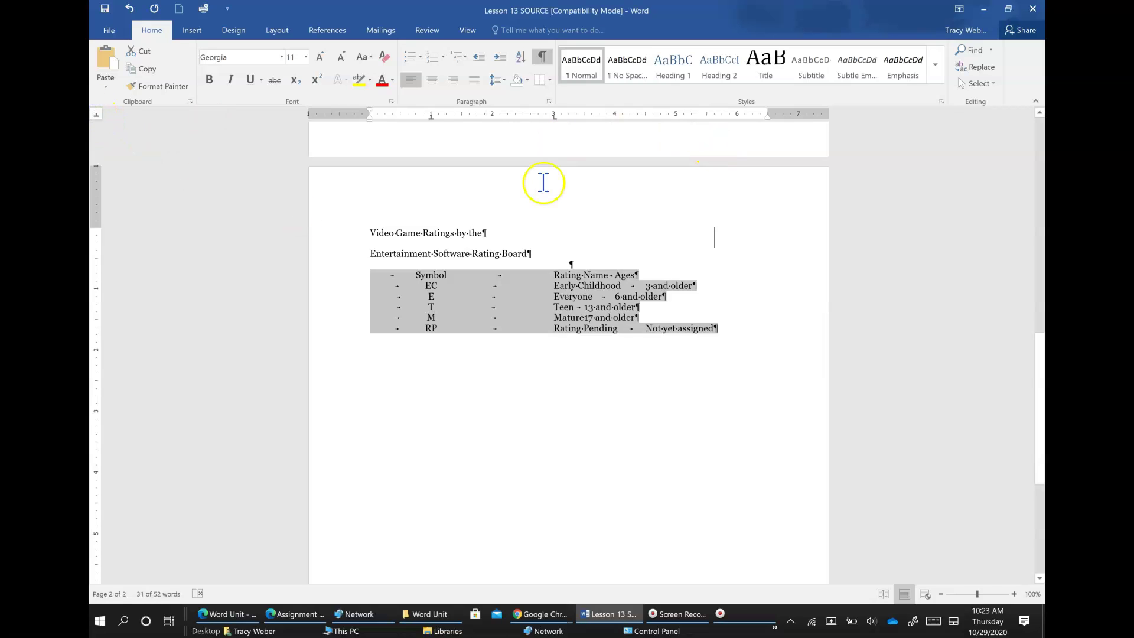
pyautogui.click(97, 115)
pyautogui.click(96, 114)
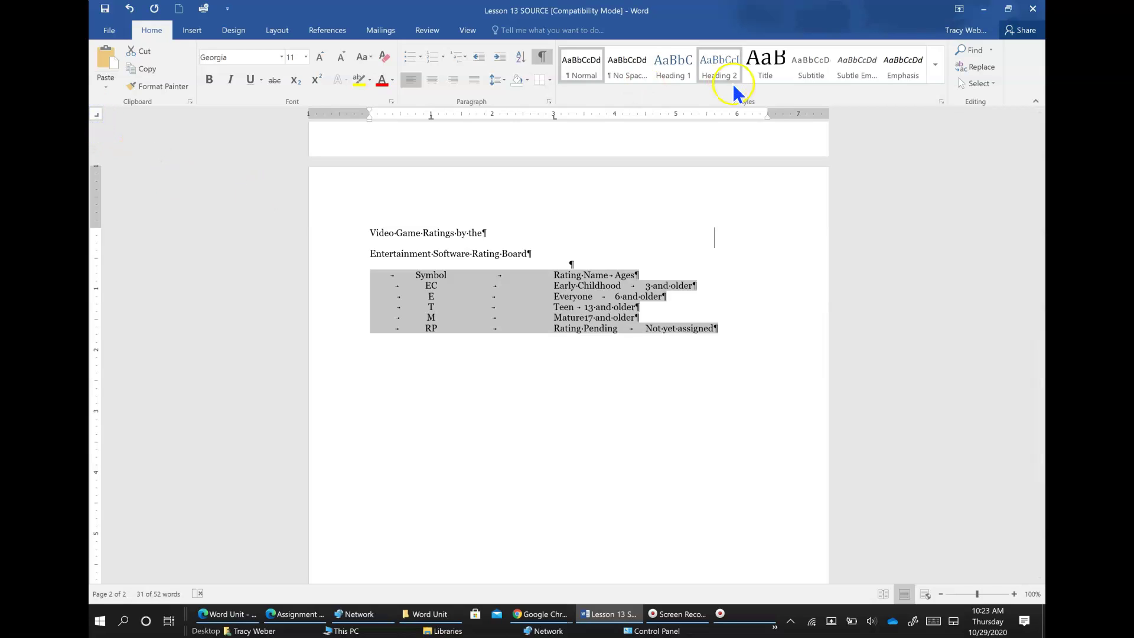
pyautogui.click(736, 115)
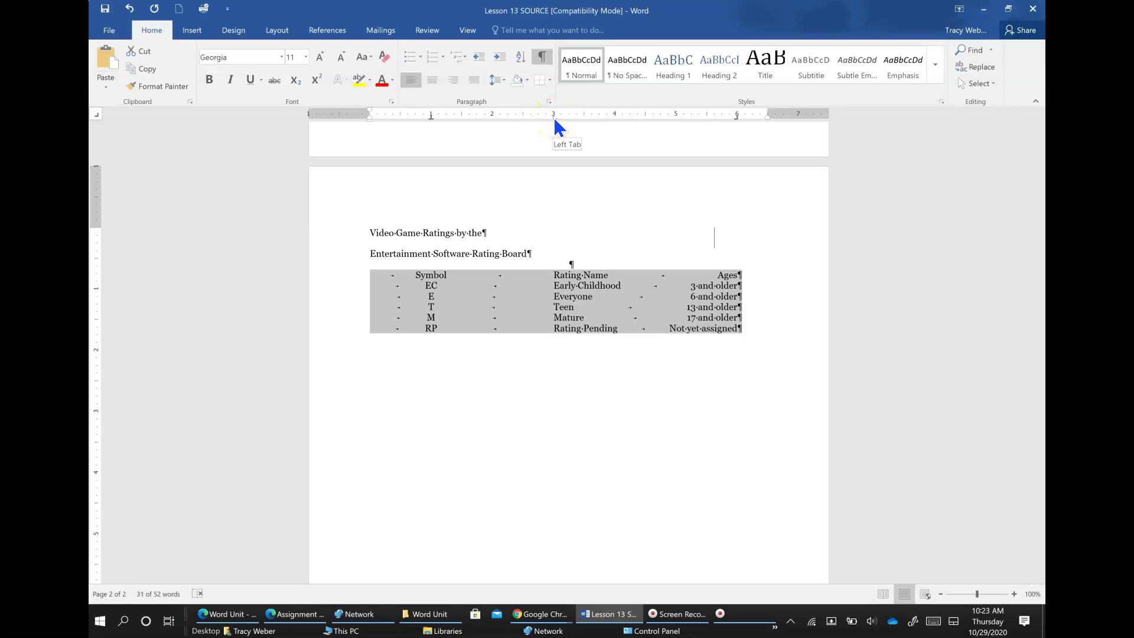
pyautogui.moveTo(554, 116); pyautogui.dragTo(538, 117)
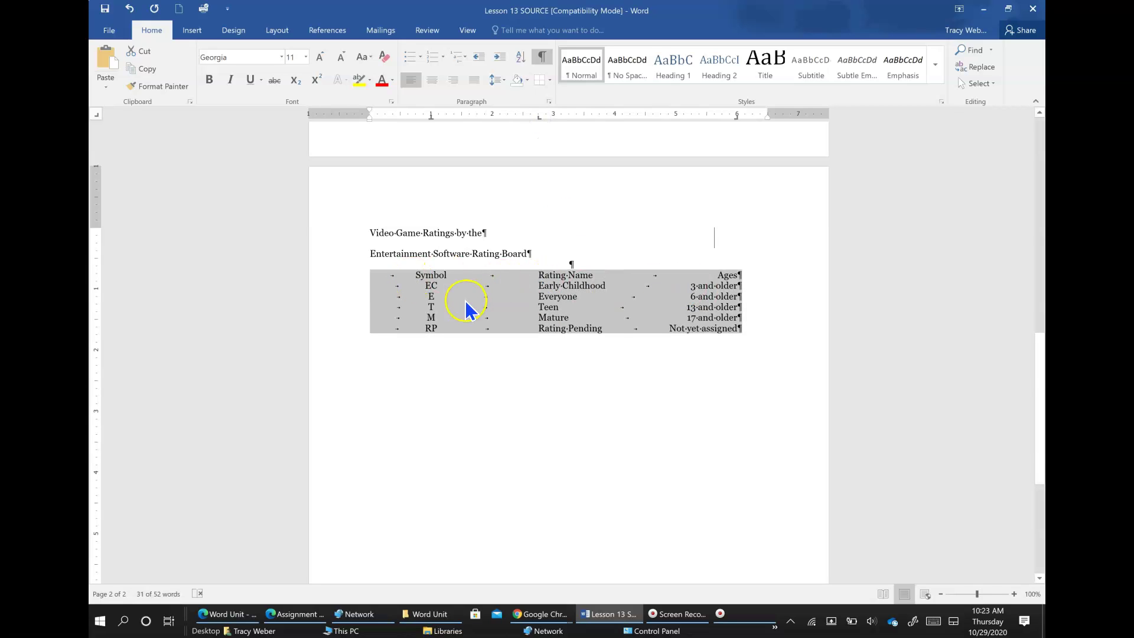
# Step: Try moving the left tab of only the Mature row to about 2.3 inches, then undo the move
pyautogui.click(627, 339)
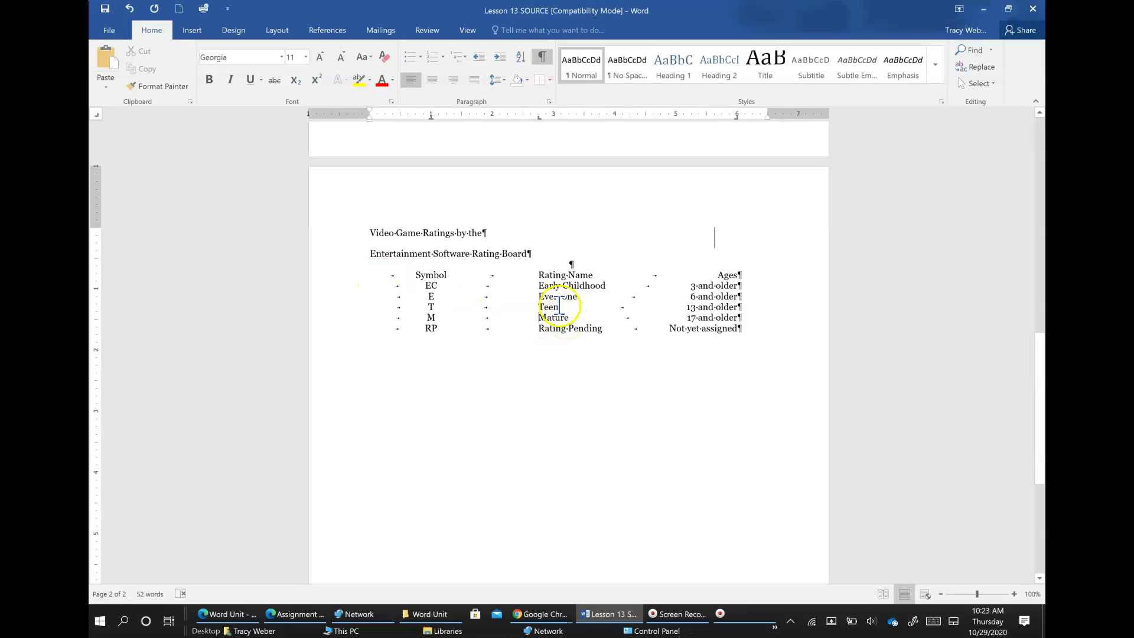
pyautogui.moveTo(537, 115); pyautogui.dragTo(509, 118)
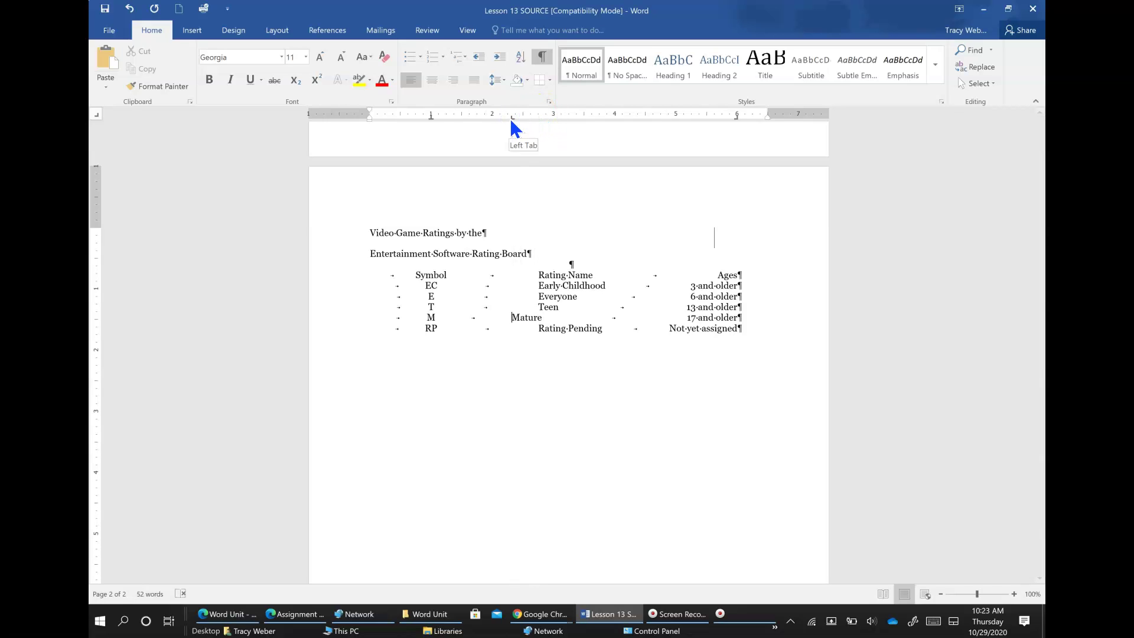
pyautogui.hotkey('ctrl', 'z')
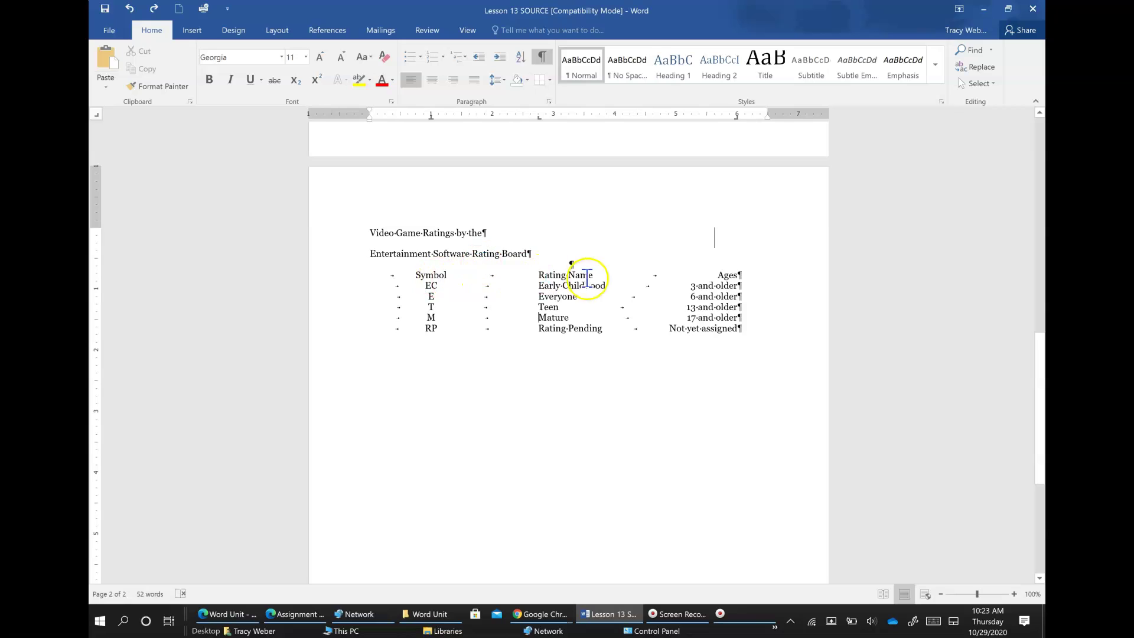
# Step: Compare the ruler's tab stops when the ratings rows are selected with and without the empty centered paragraph above them
pyautogui.moveTo(572, 265); pyautogui.dragTo(762, 328)
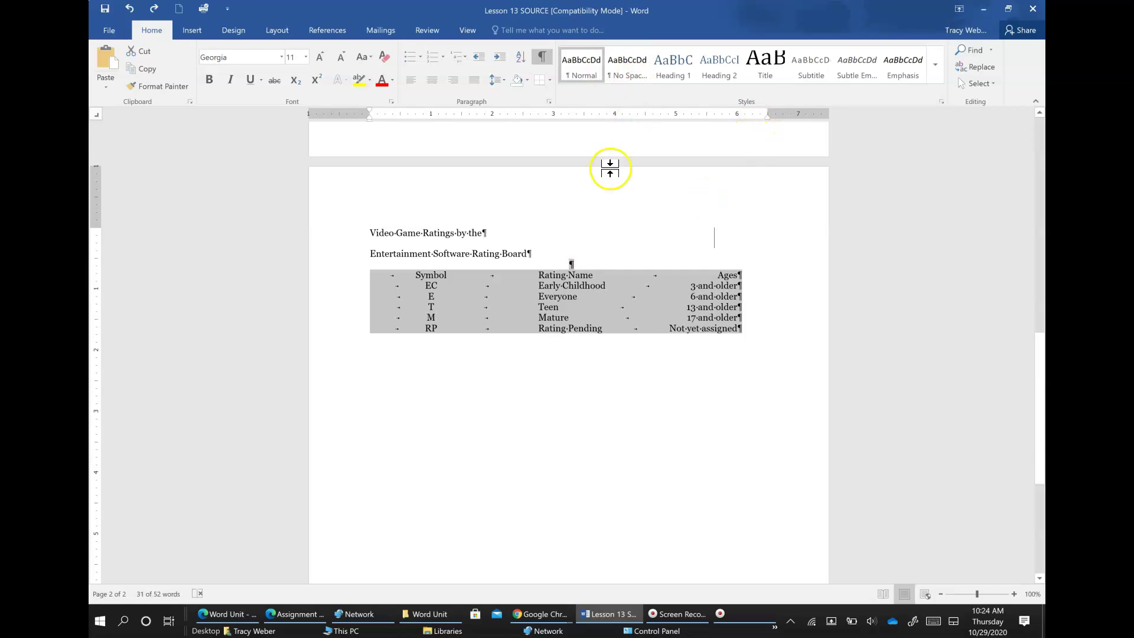
pyautogui.click(568, 261)
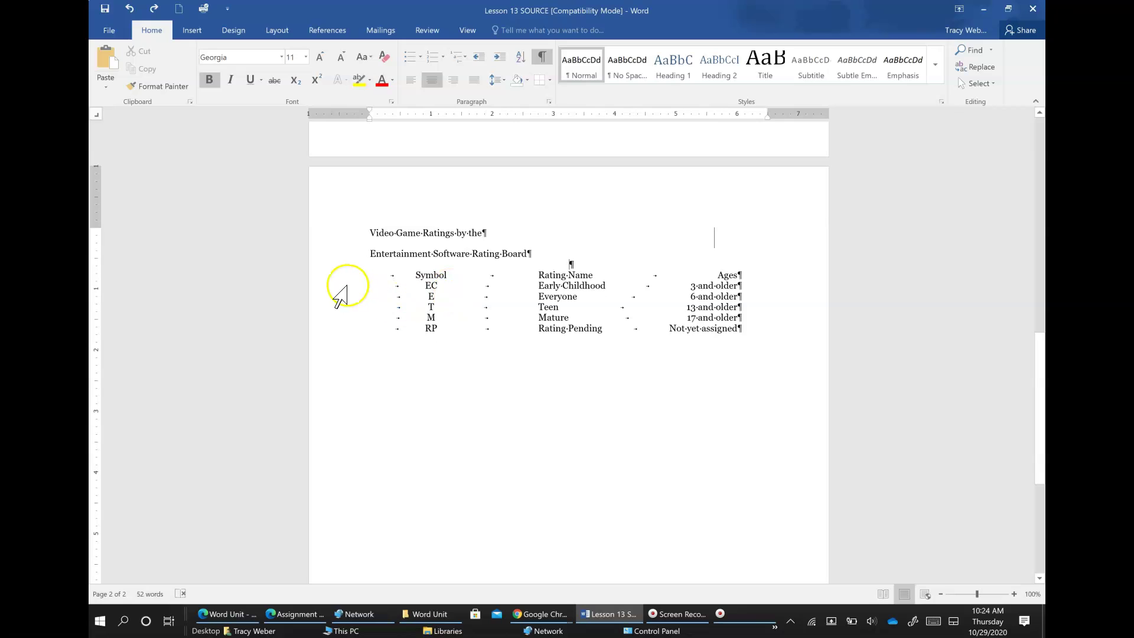
pyautogui.moveTo(343, 279); pyautogui.dragTo(356, 333)
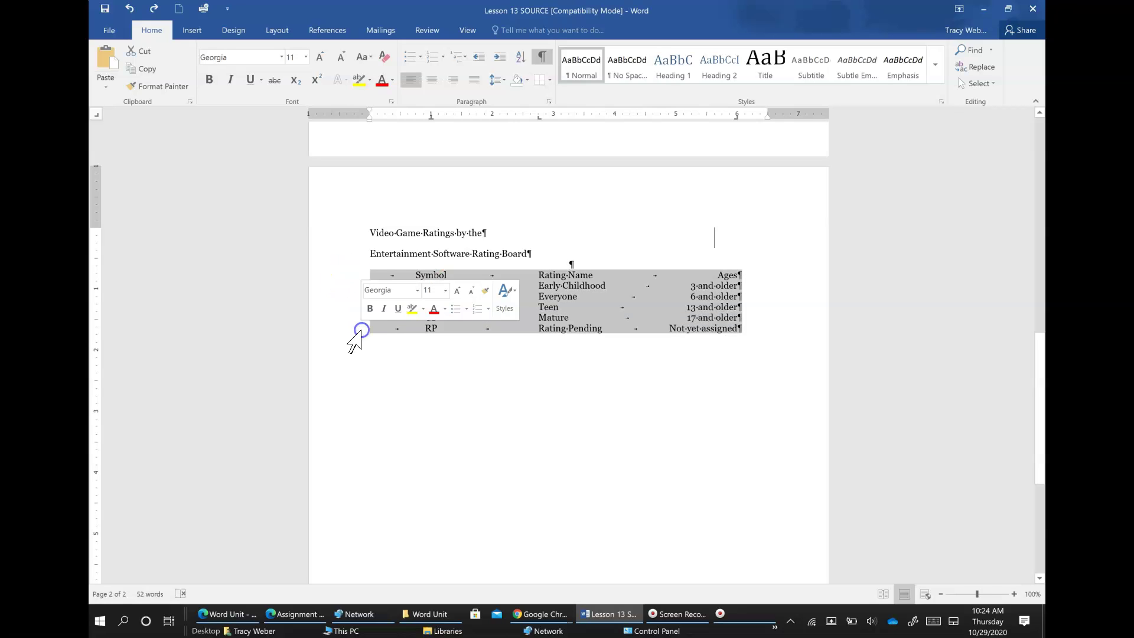
pyautogui.click(382, 278)
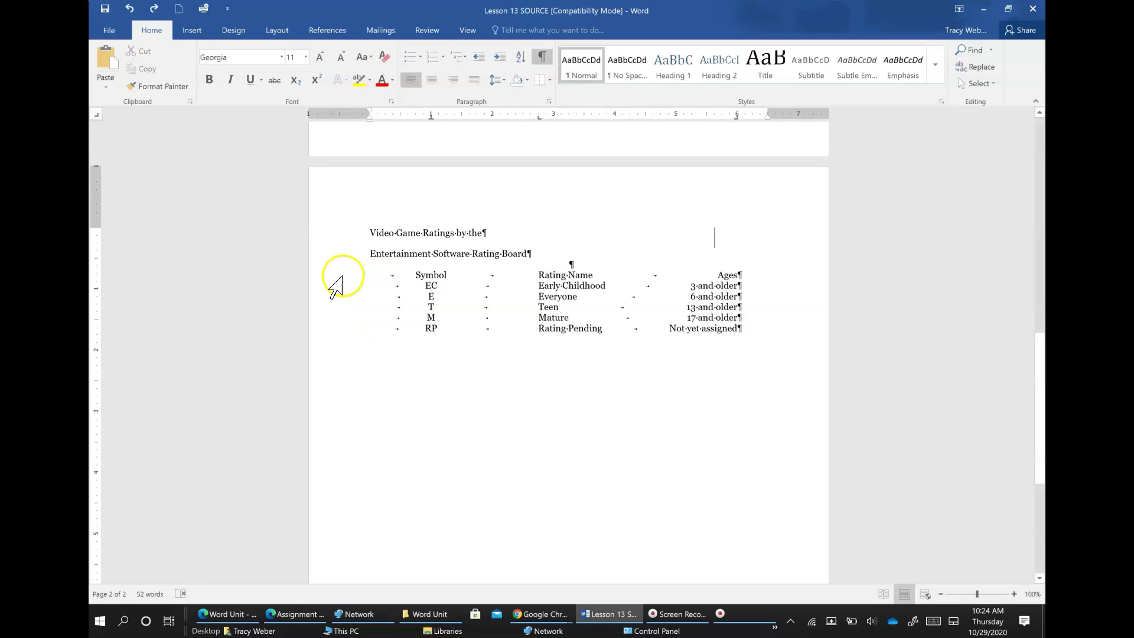
pyautogui.moveTo(341, 280); pyautogui.dragTo(354, 342)
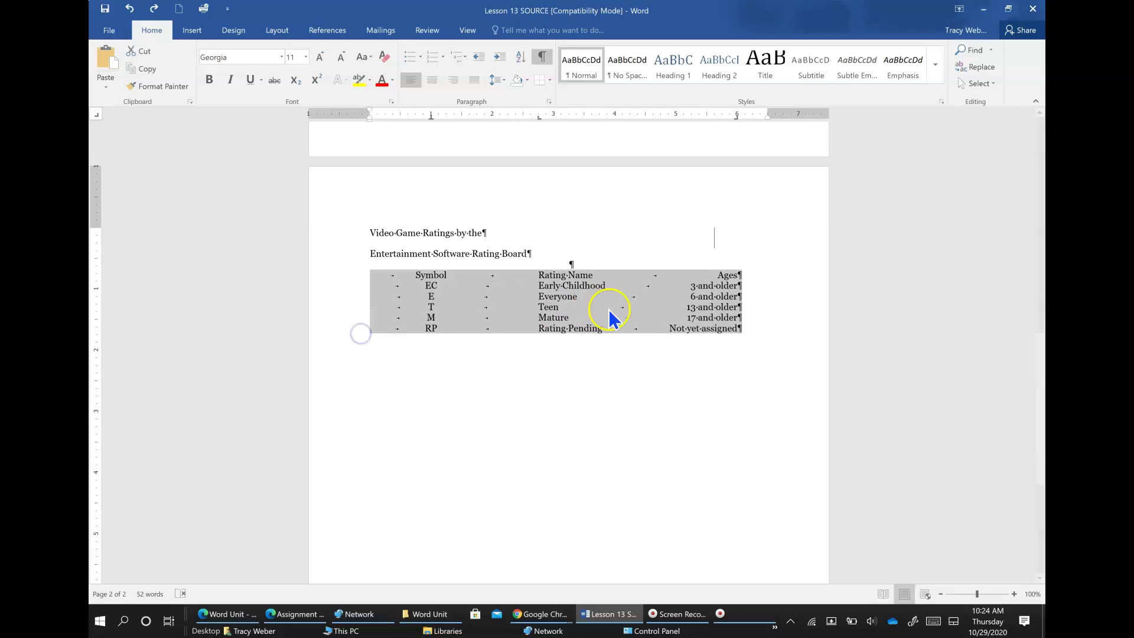
pyautogui.moveTo(567, 261); pyautogui.dragTo(742, 332)
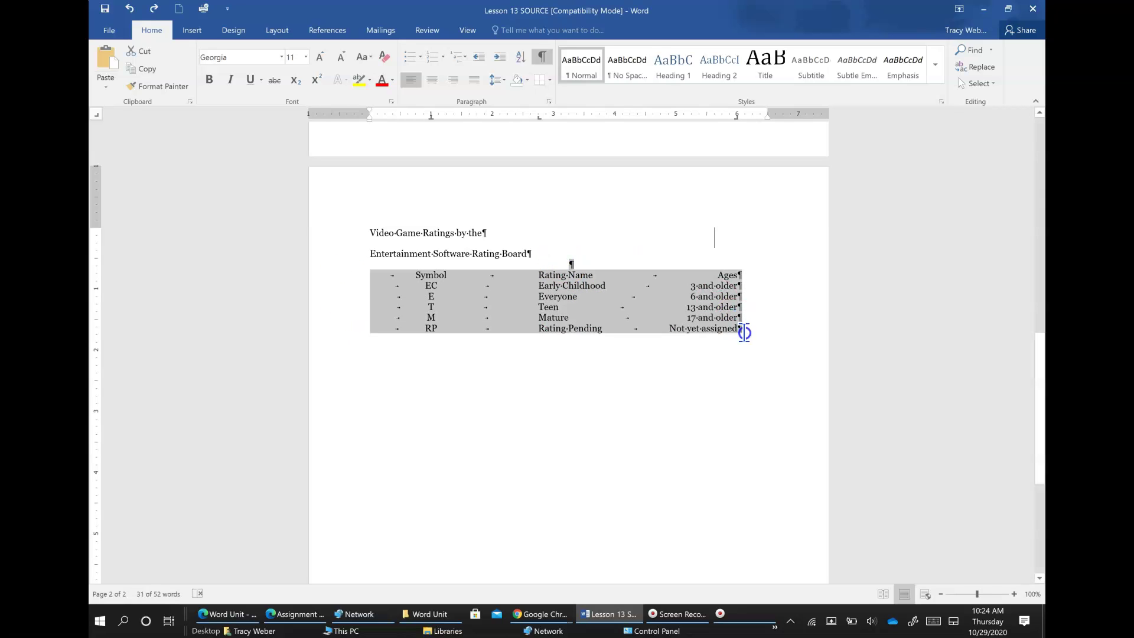
pyautogui.click(627, 286)
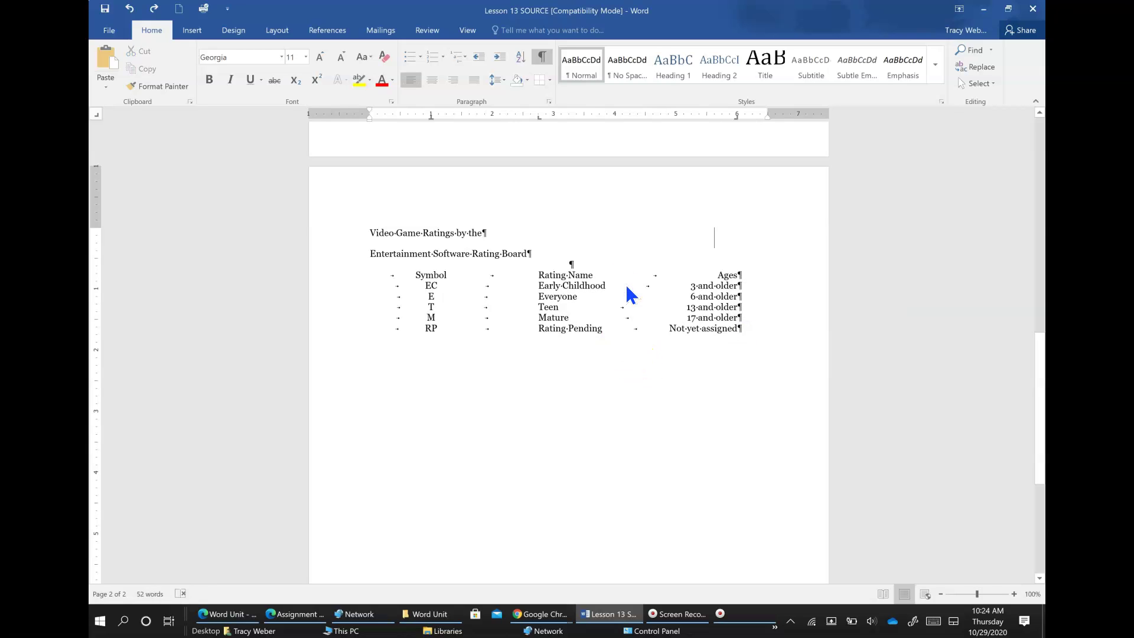
pyautogui.click(316, 276)
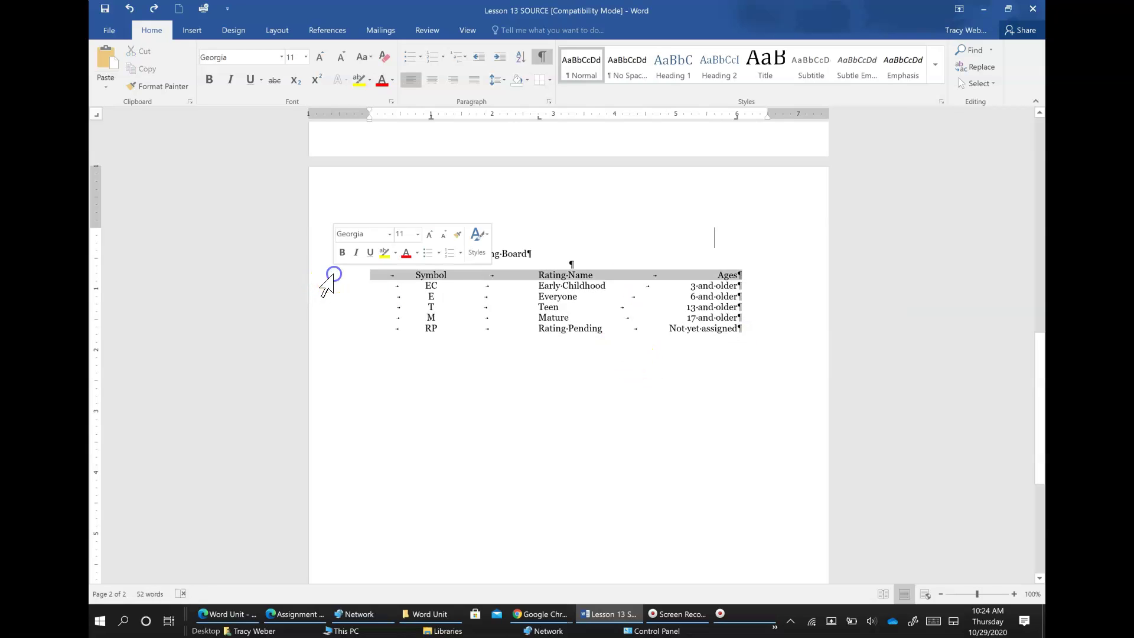
# Step: Select the five rating rows from EC to RP, leaving out the Symbol heading row
pyautogui.click(511, 285)
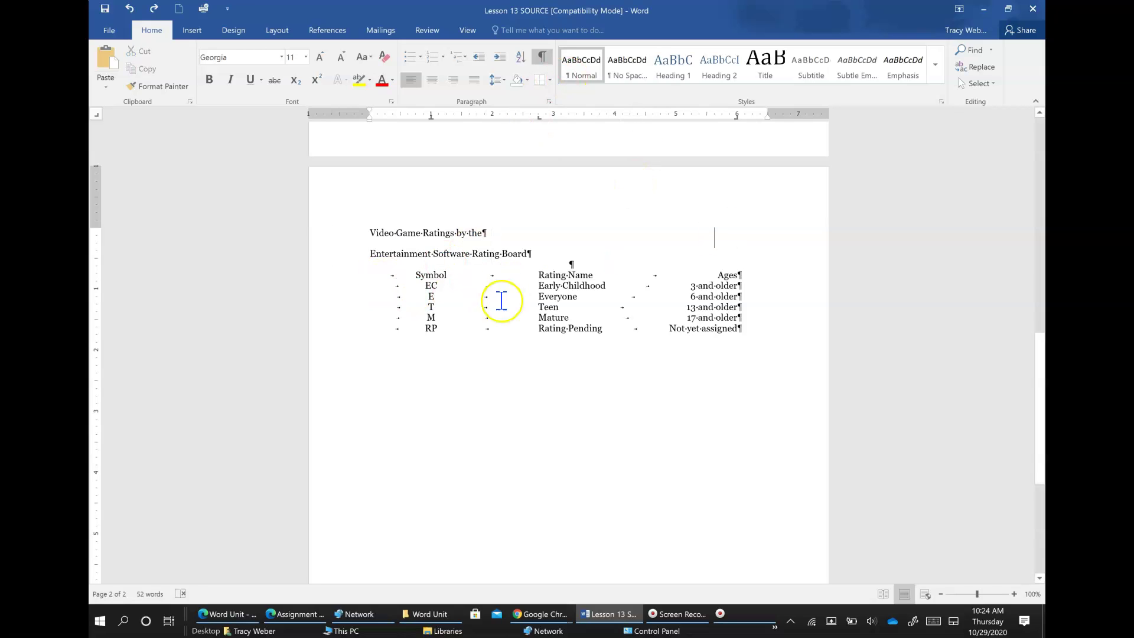
pyautogui.moveTo(337, 295); pyautogui.dragTo(352, 329)
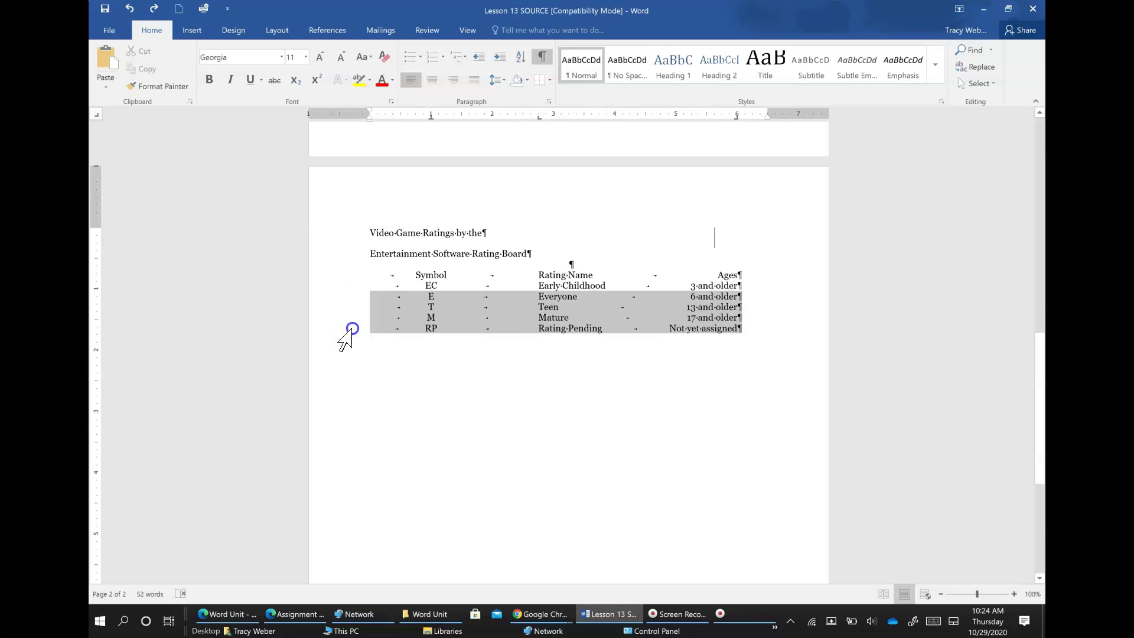
pyautogui.click(330, 276)
pyautogui.moveTo(329, 286); pyautogui.dragTo(351, 334)
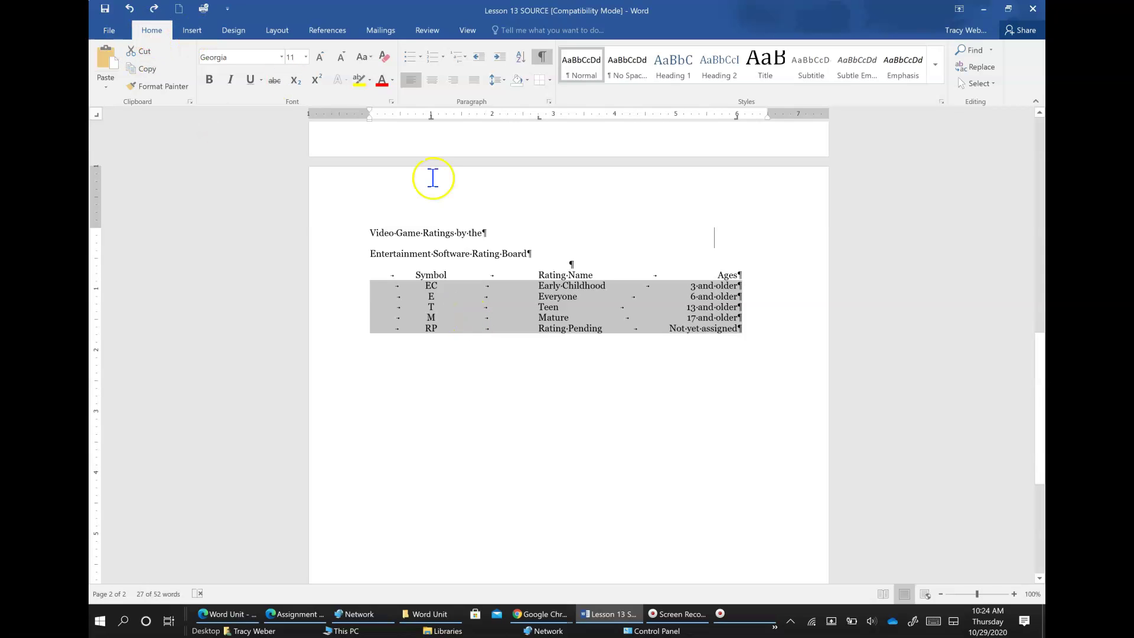
pyautogui.click(548, 102)
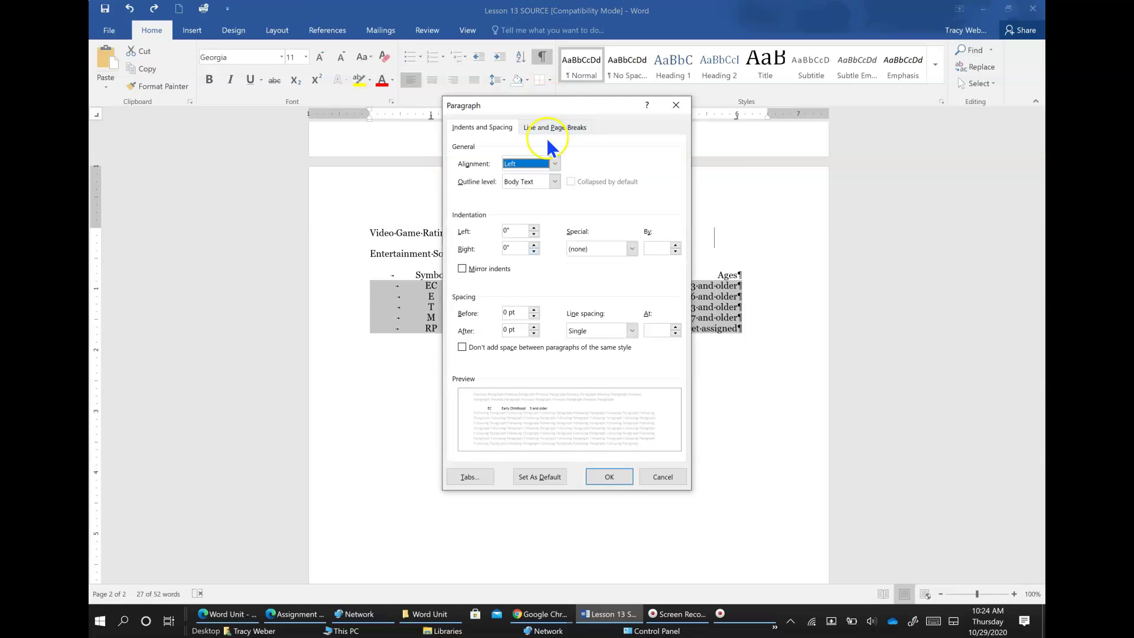
pyautogui.click(468, 476)
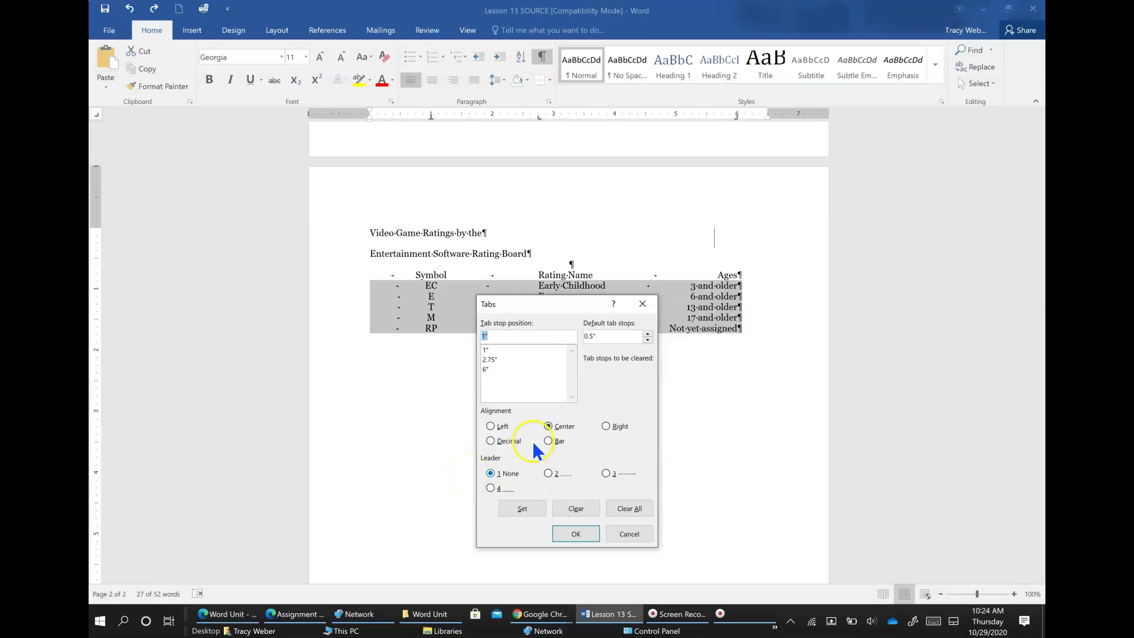
pyautogui.click(630, 534)
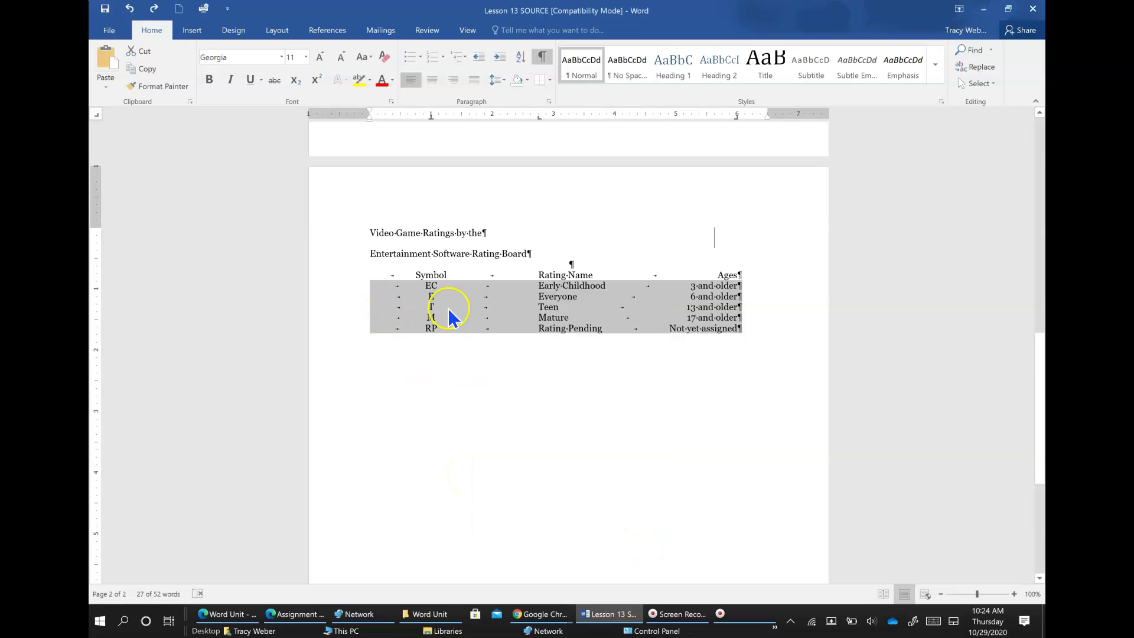
# Step: Open the tab stop settings for the selected rating rows and move the dialog clear of the text
pyautogui.rightClick(526, 309)
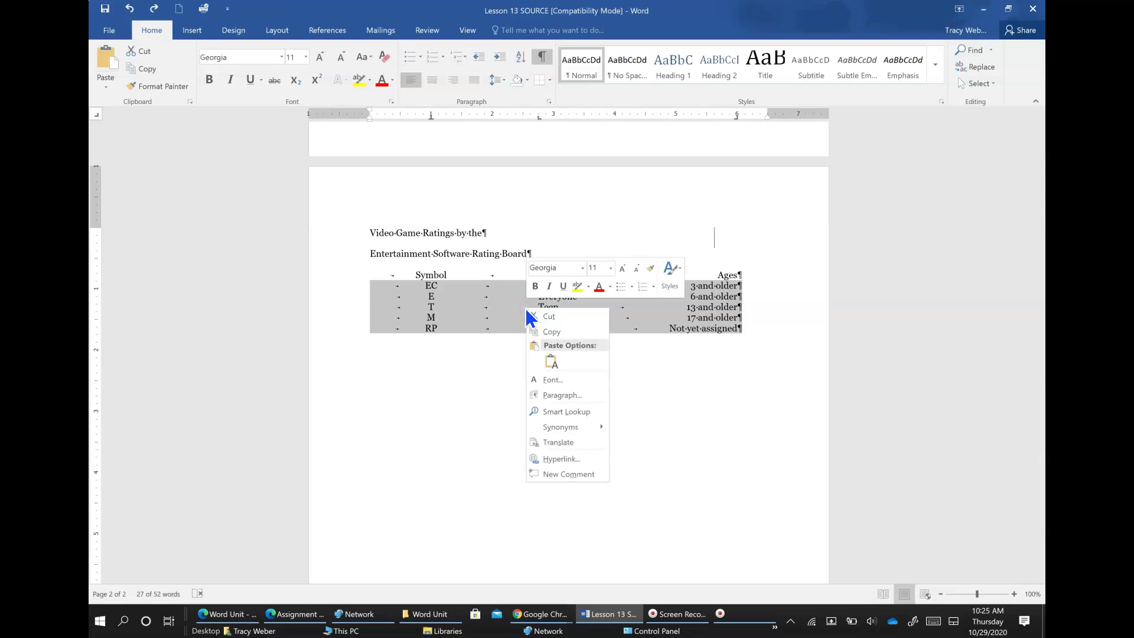
pyautogui.click(555, 394)
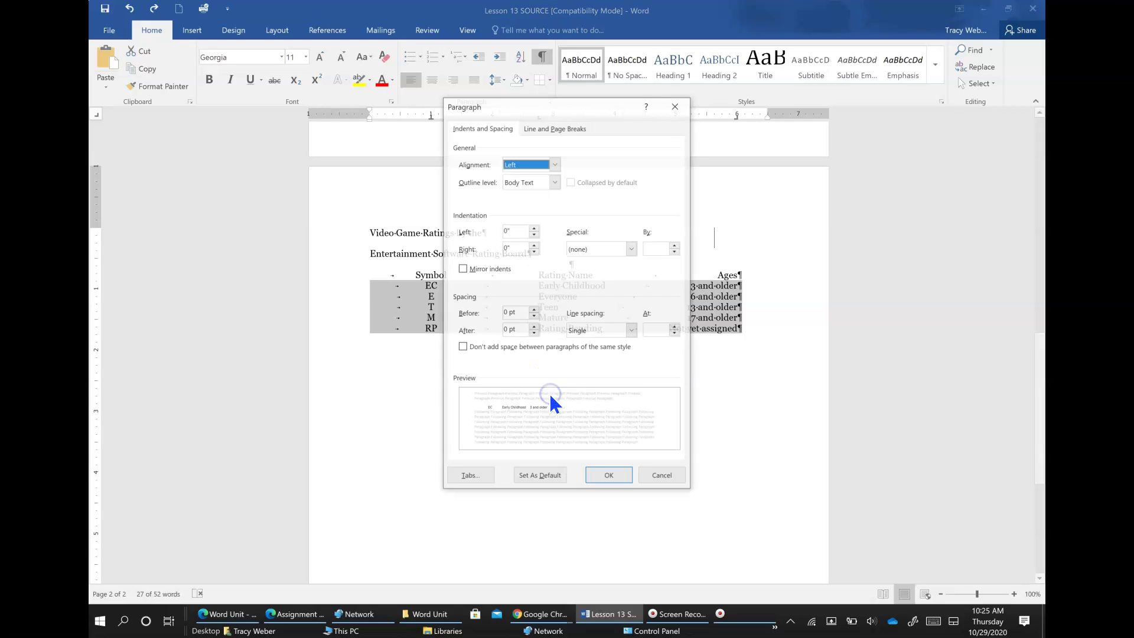
pyautogui.click(469, 475)
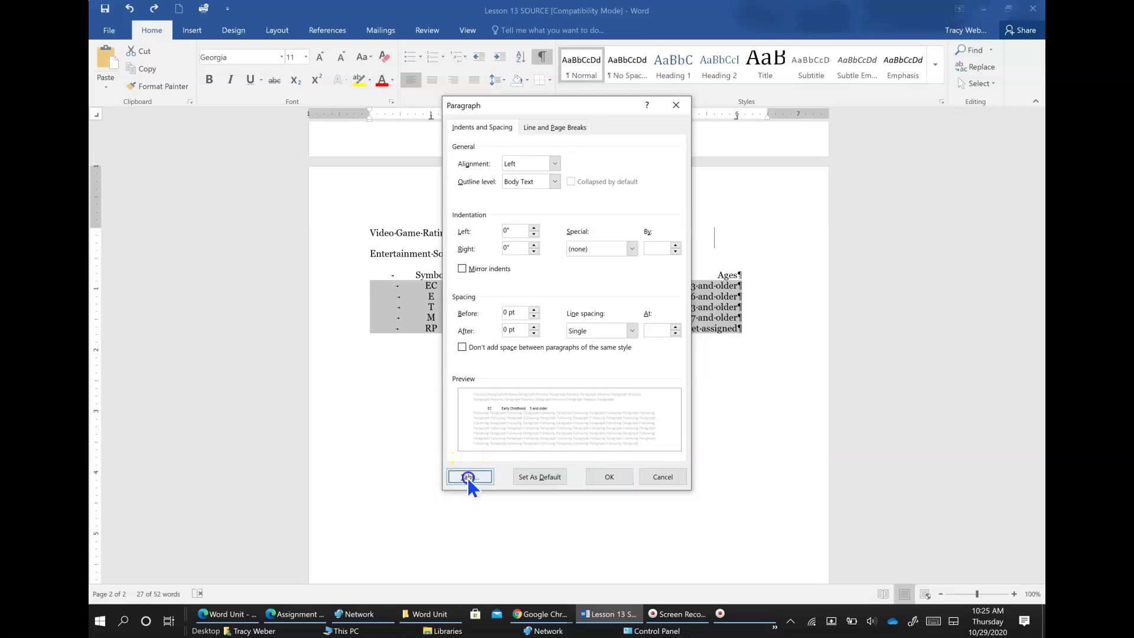
pyautogui.click(558, 307)
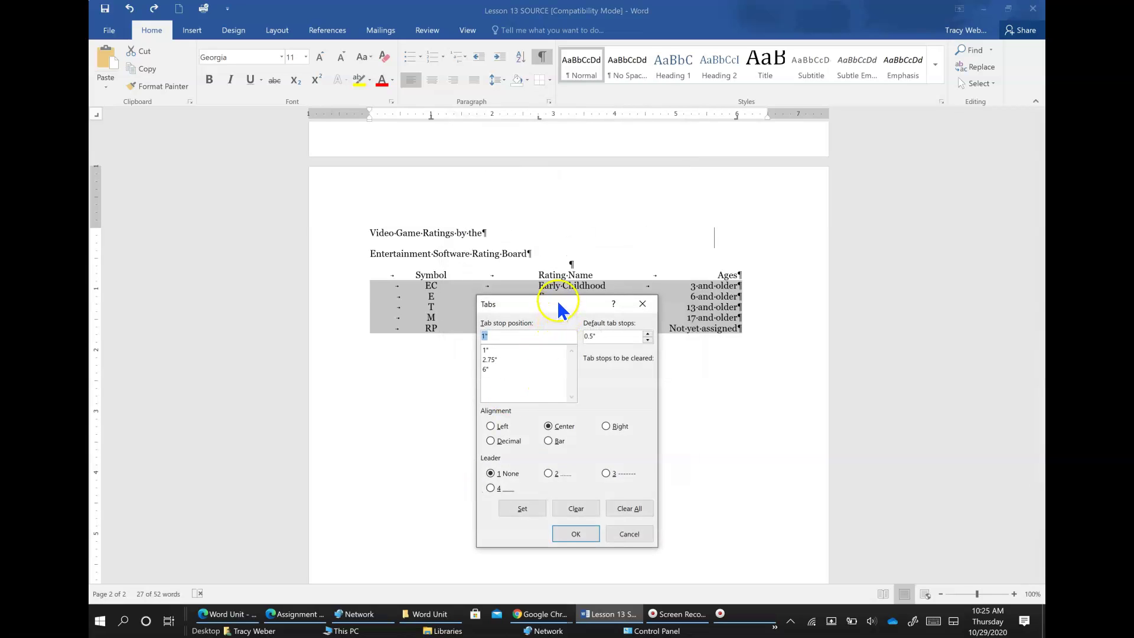
pyautogui.moveTo(558, 308); pyautogui.dragTo(882, 194)
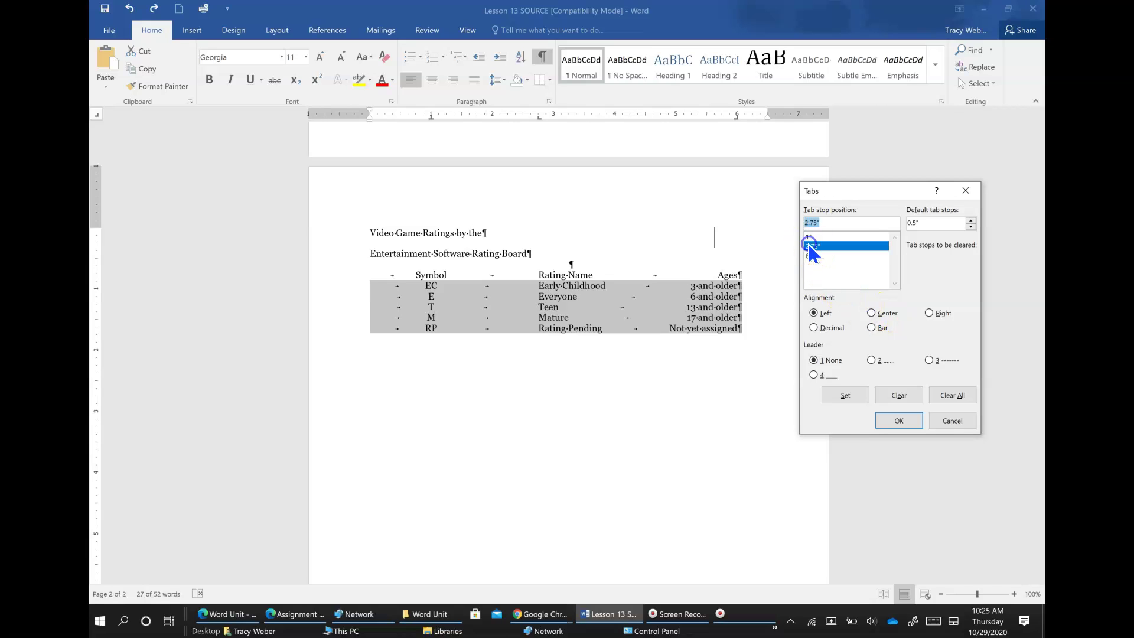
# Step: Check the alignment settings of the 6 inch and 1 inch tab stops
pyautogui.click(829, 276)
pyautogui.click(808, 255)
pyautogui.click(928, 313)
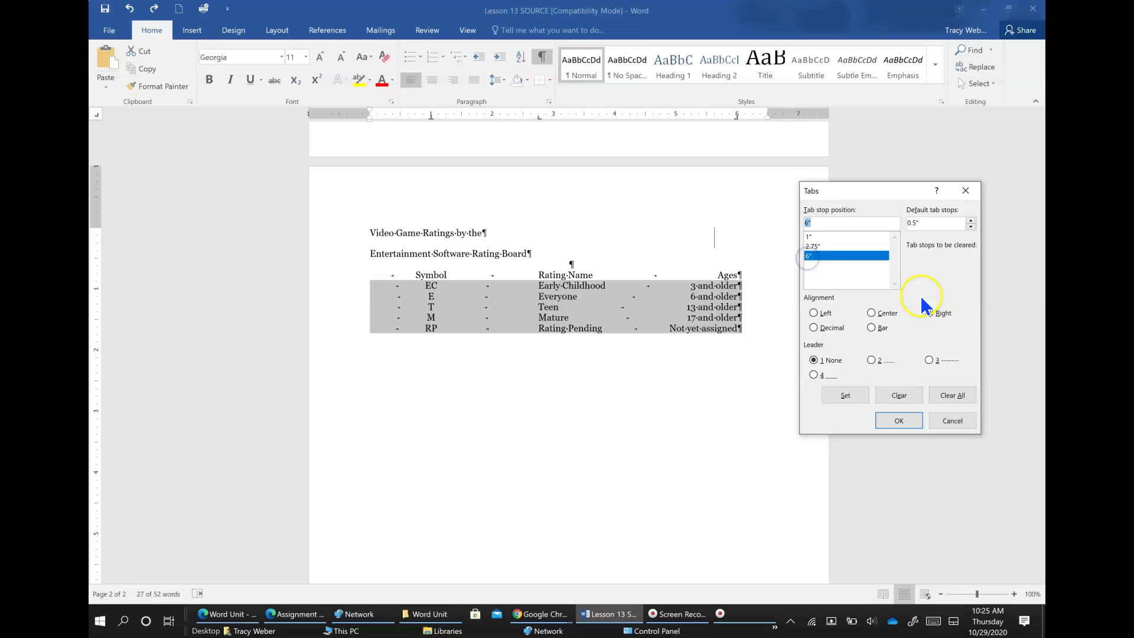
pyautogui.click(811, 237)
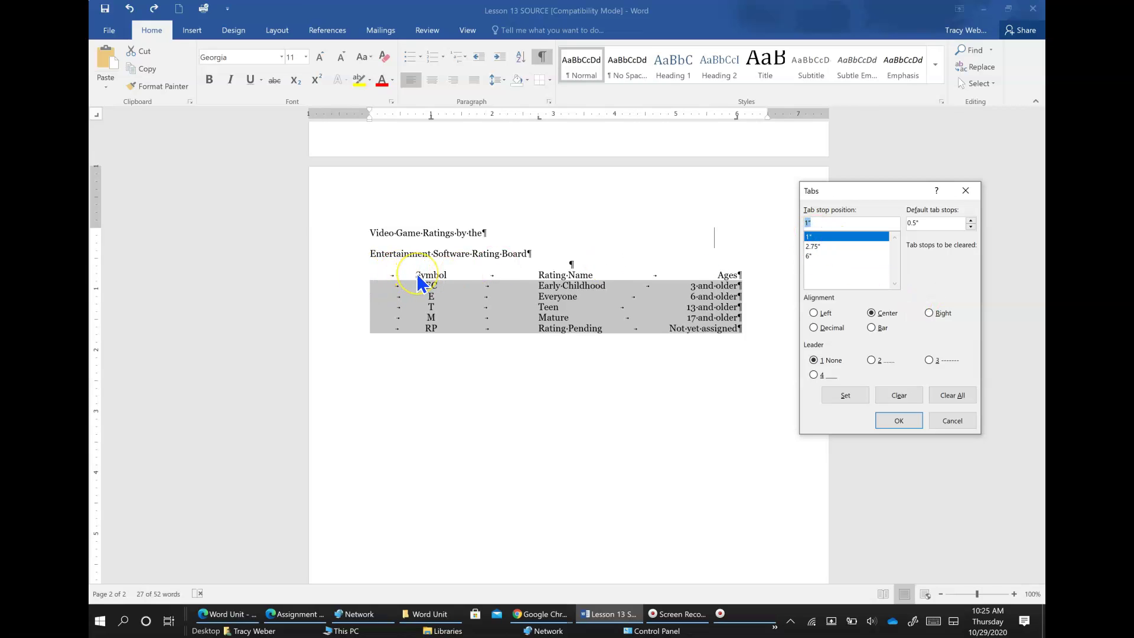
# Step: Set a dotted leader (option 2) for the left tab stop at 2.75 inches
pyautogui.click(815, 247)
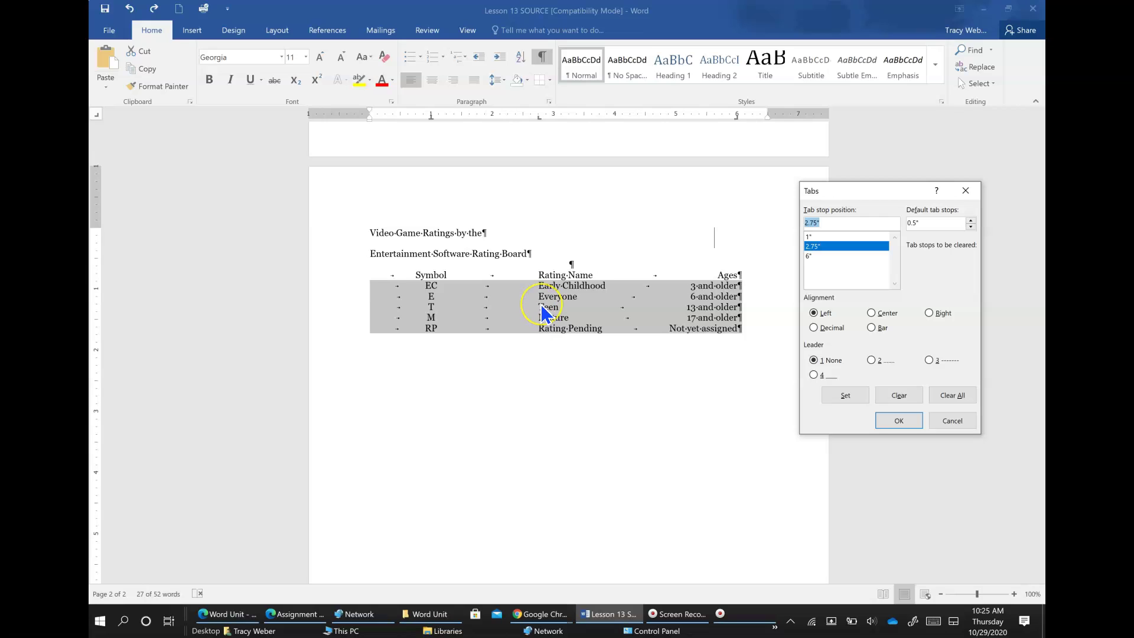
pyautogui.click(683, 302)
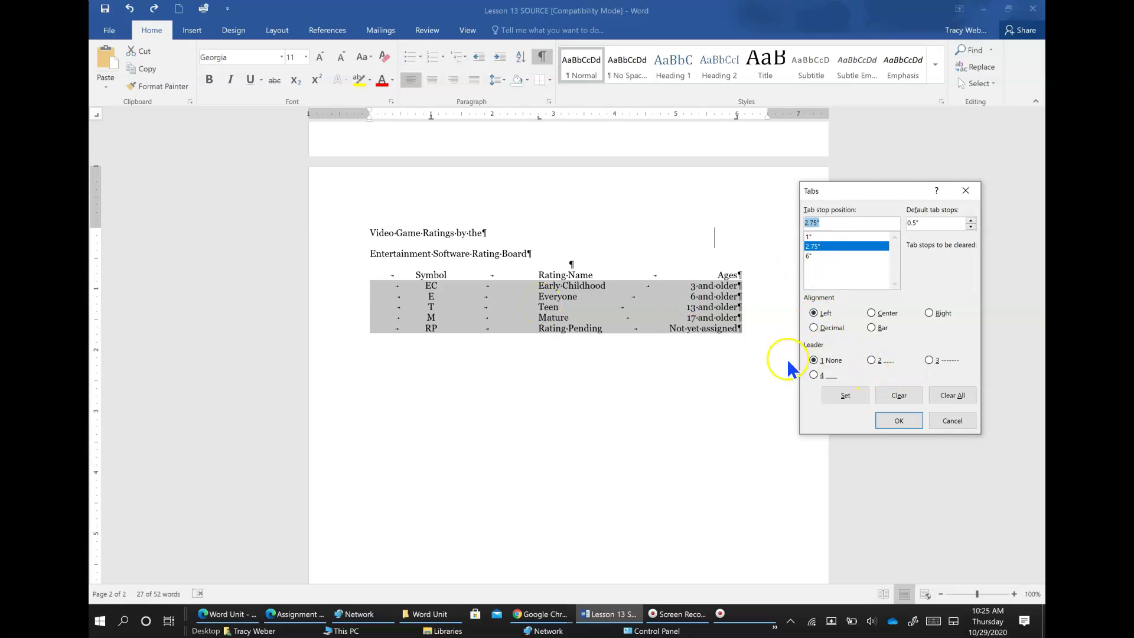
pyautogui.click(871, 358)
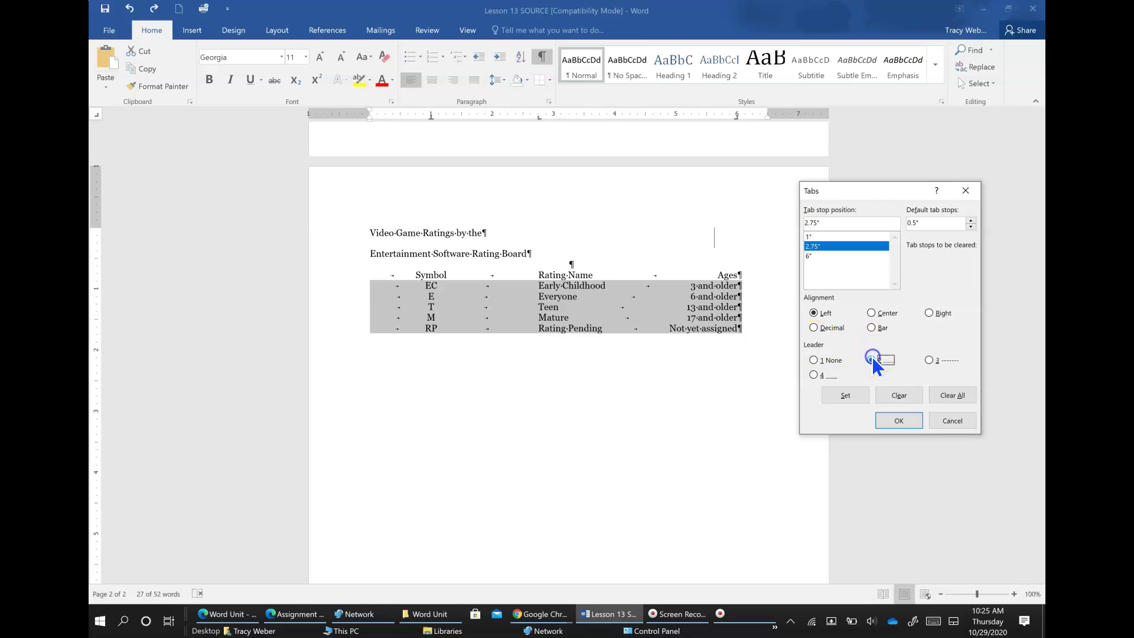
pyautogui.click(841, 394)
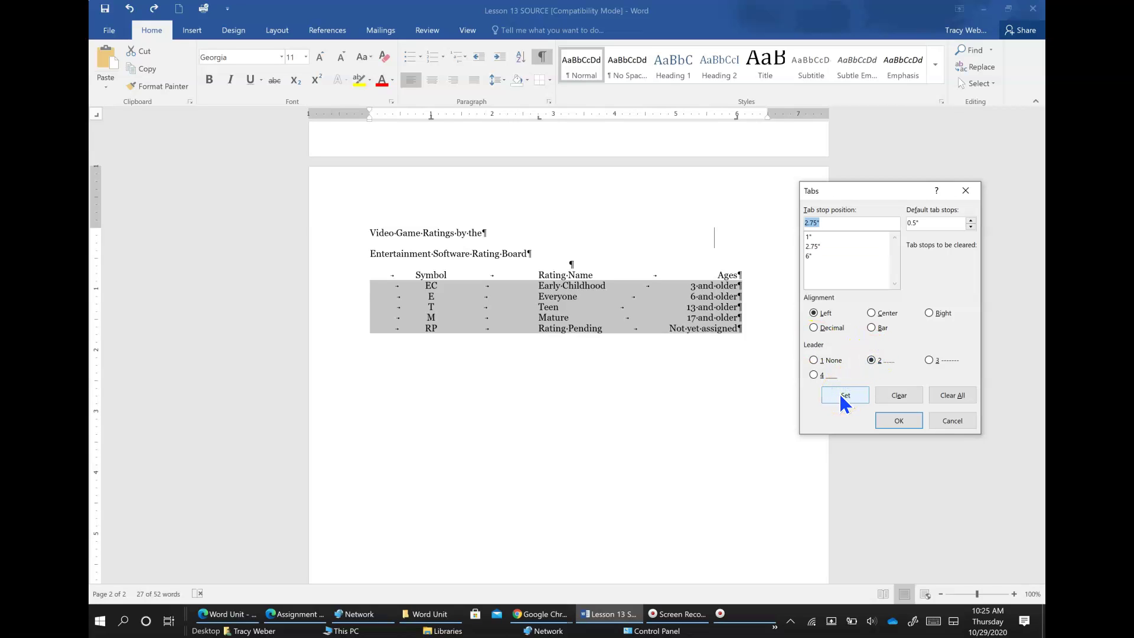
# Step: Set a dashed leader (option 3) for the right tab stop at 6 inches and apply the tab settings
pyautogui.click(828, 277)
pyautogui.click(807, 256)
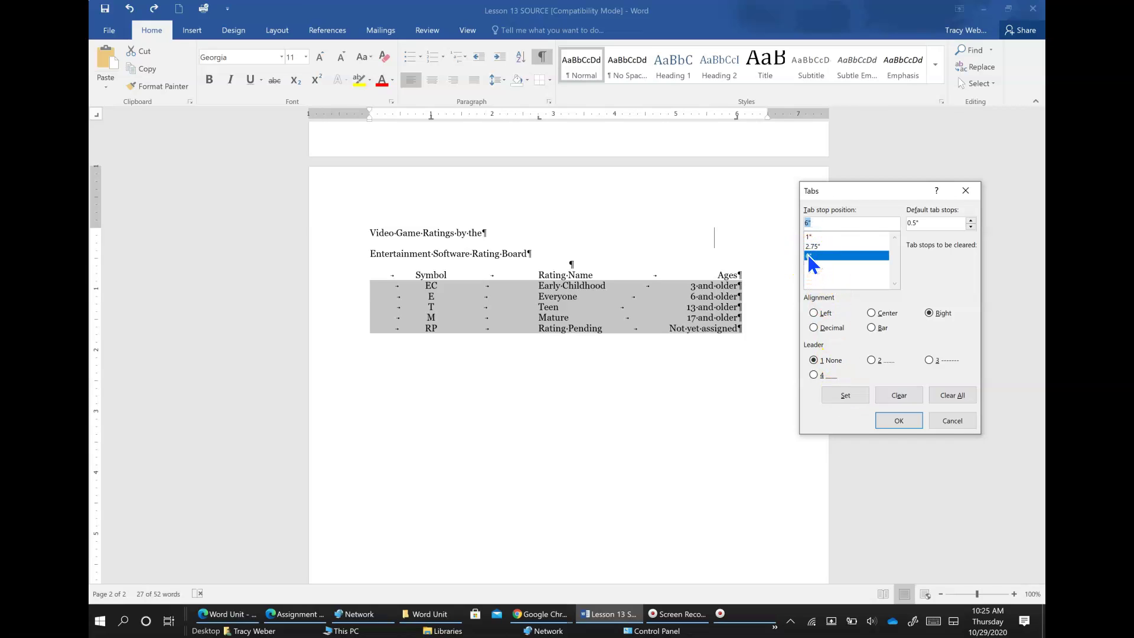
pyautogui.click(929, 361)
pyautogui.click(843, 397)
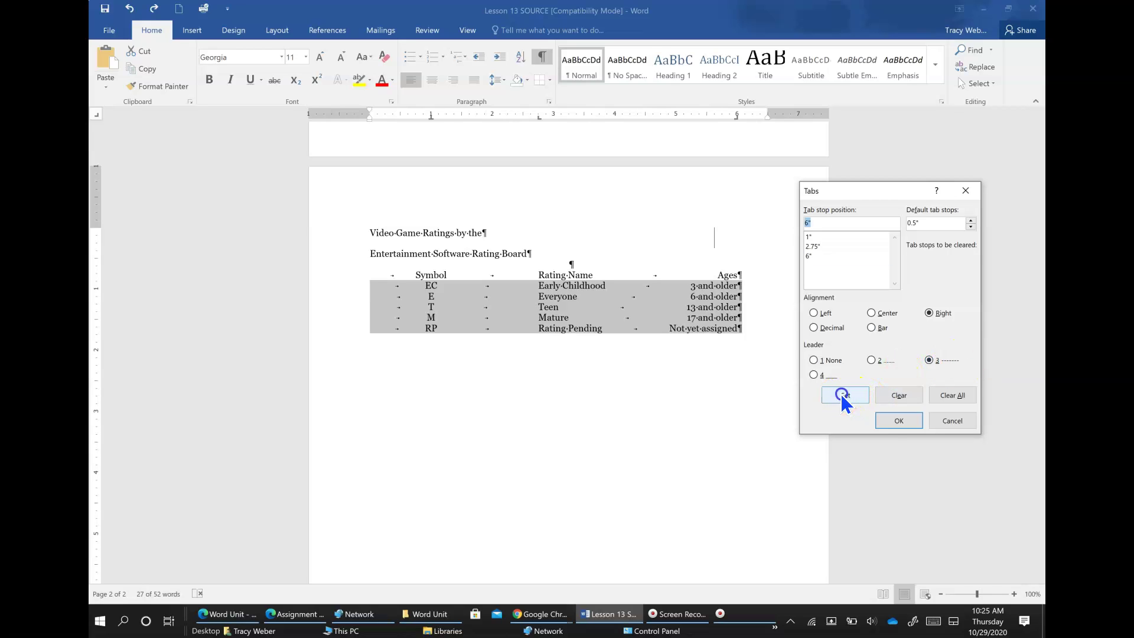
pyautogui.click(888, 416)
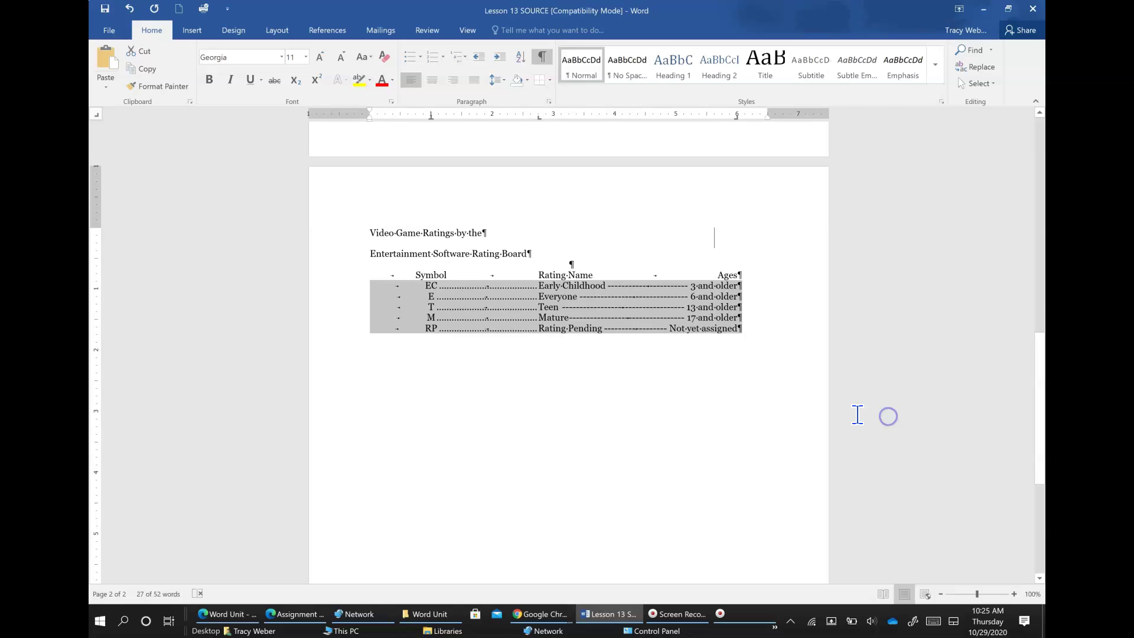
# Step: Deselect the rating rows and hide the formatting marks
pyautogui.click(610, 316)
pyautogui.click(540, 56)
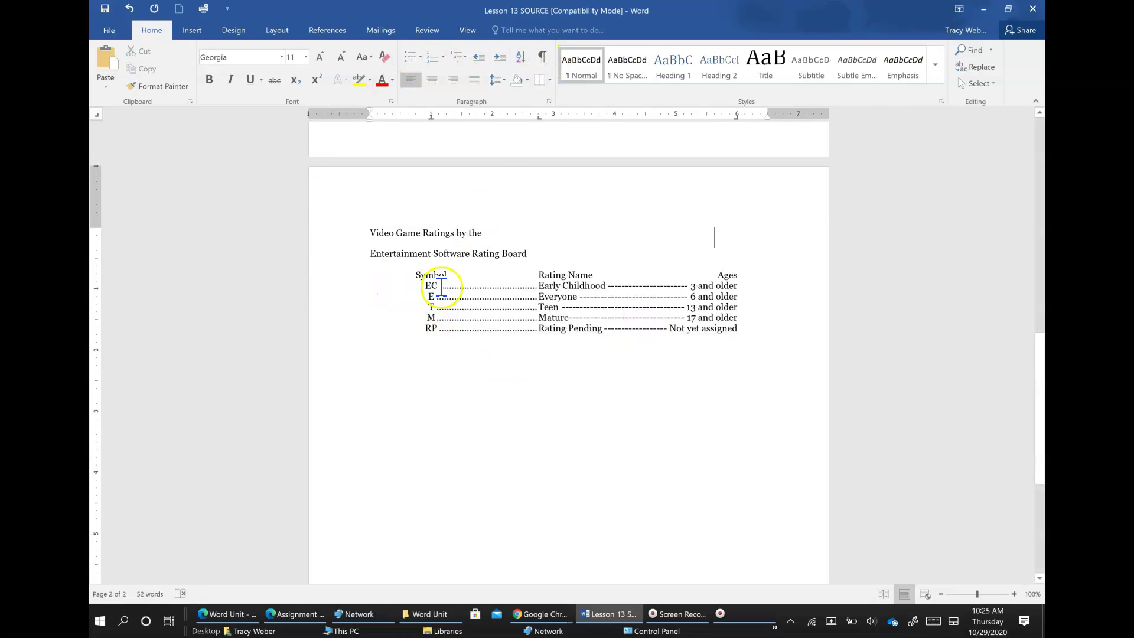